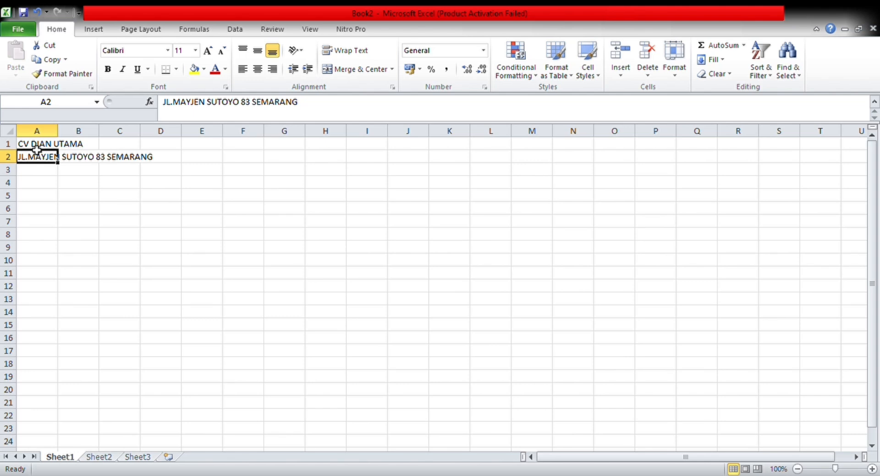
Enter the title DAFTAR GAJI KARYAWAN in cell A3, below the company address
click(37, 143)
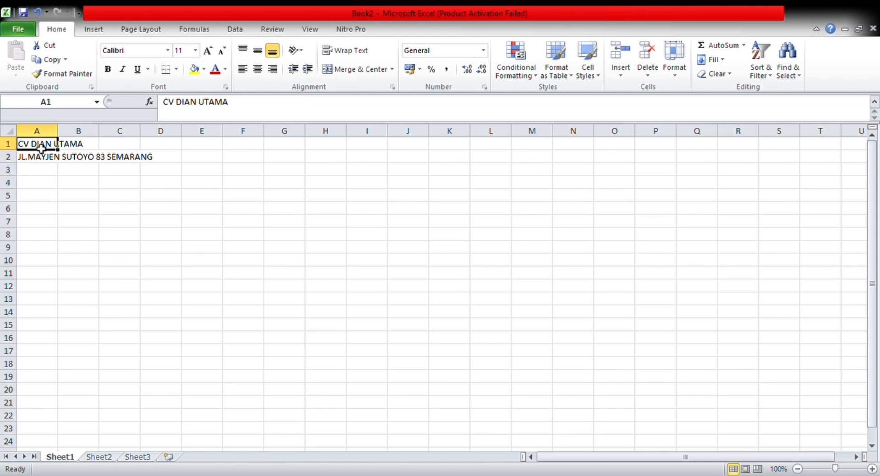
click(37, 170)
text(DA)
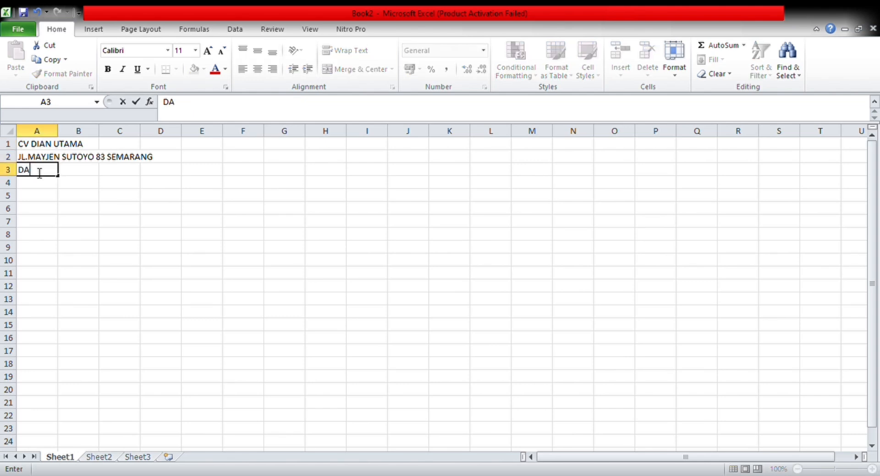
text(FTAR GAJI )
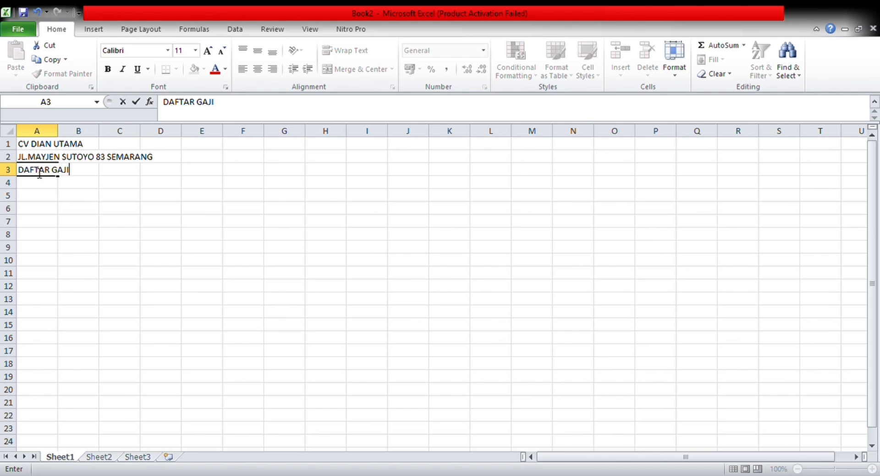
text(KARYAWAN)
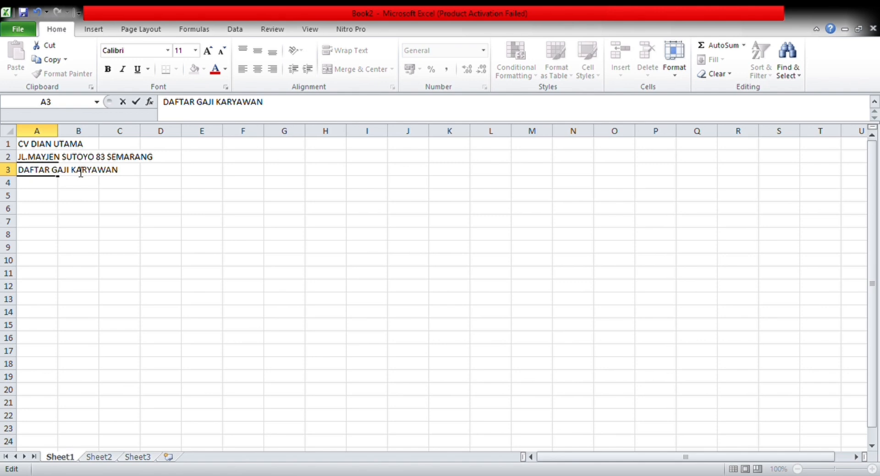
Make the whole title text DAFTAR GAJI KARYAWAN in cell A3 bold
click(45, 170)
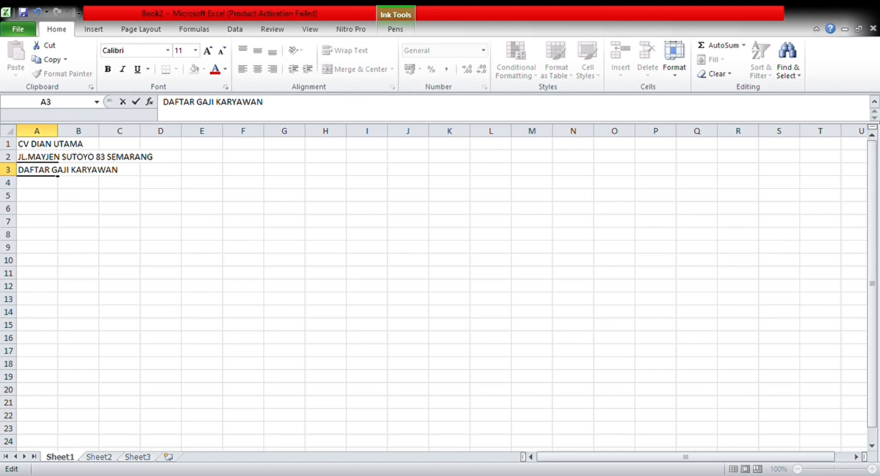
drag(50, 170, 63, 171)
key(shift+Right)
key(shift+Right)
key(shift+Right)
key(shift+Right)
key(shift+Right)
key(shift+Right)
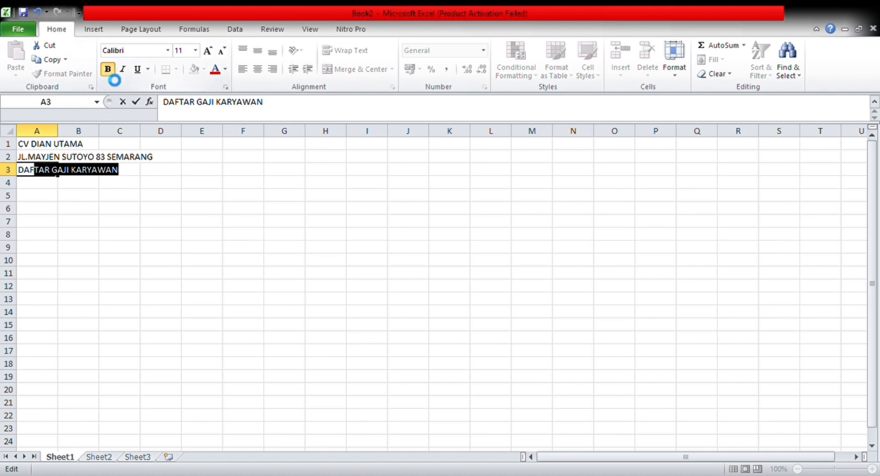
click(106, 69)
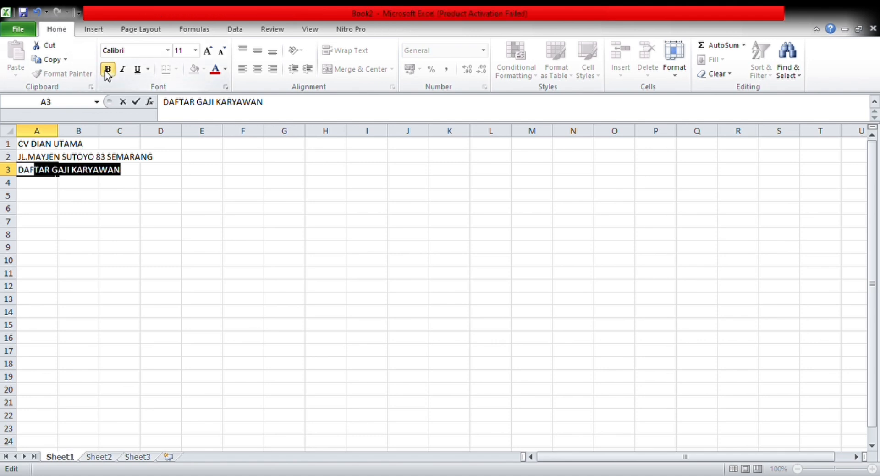
click(26, 173)
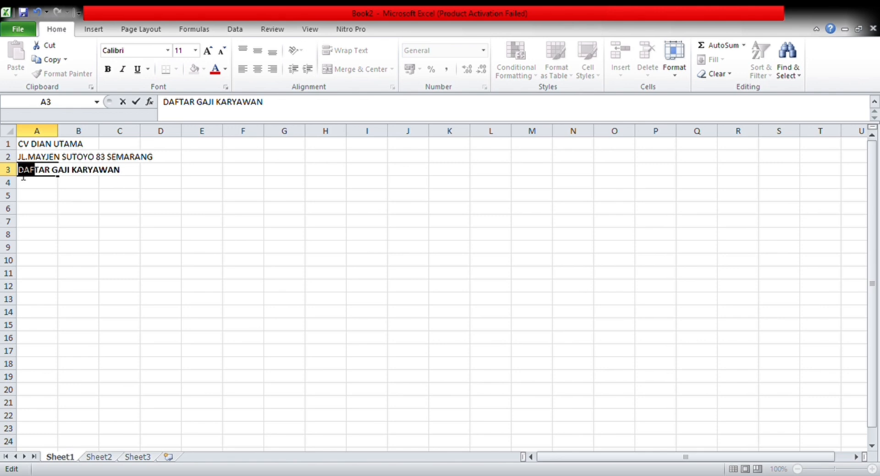
key(shift+Right)
key(shift+Right)
key(shift+Right)
key(shift+Right)
key(shift+Right)
key(shift+Right)
key(shift+Right)
key(shift+Right)
key(shift+Right)
key(shift+Right)
key(shift+Right)
key(shift+Right)
key(shift+Right)
key(shift+Right)
key(shift+Right)
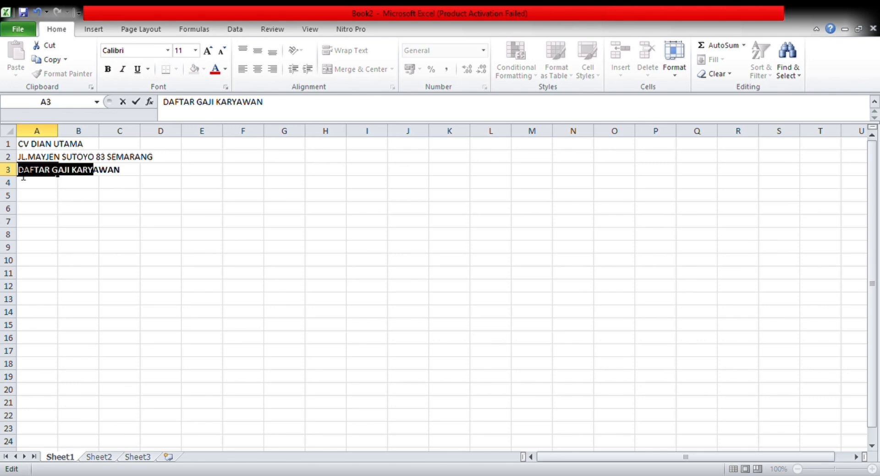
click(107, 68)
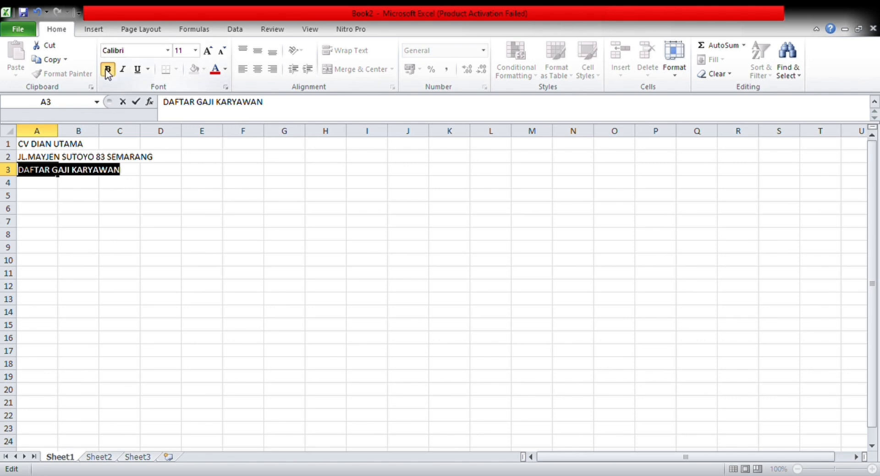
click(131, 171)
Enter the header NAMA KARYAWAN in cell A5 and widen column A to fit it
click(32, 198)
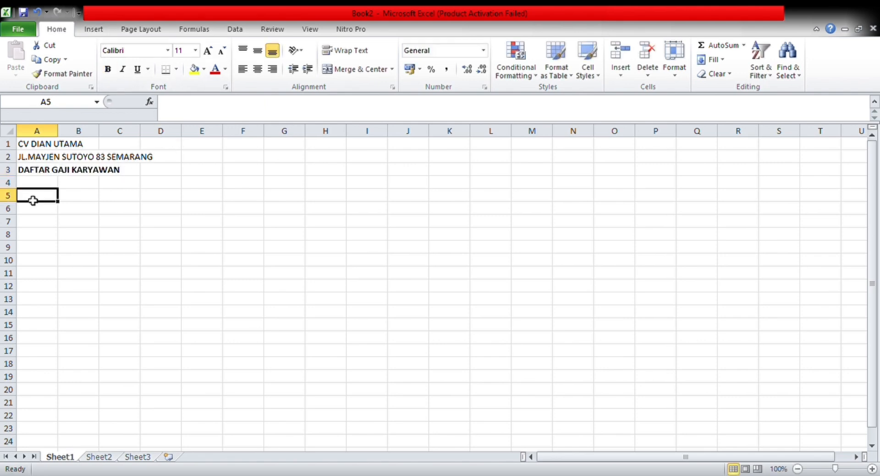
text(NAMA)
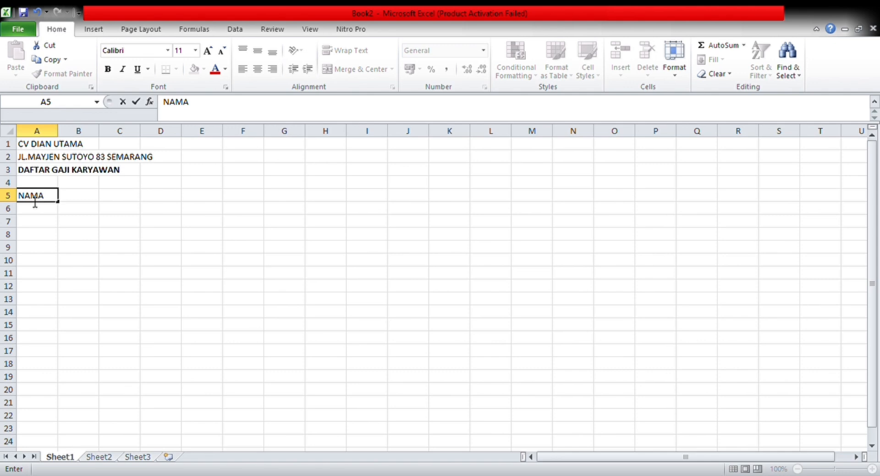
text( KARYAWAN)
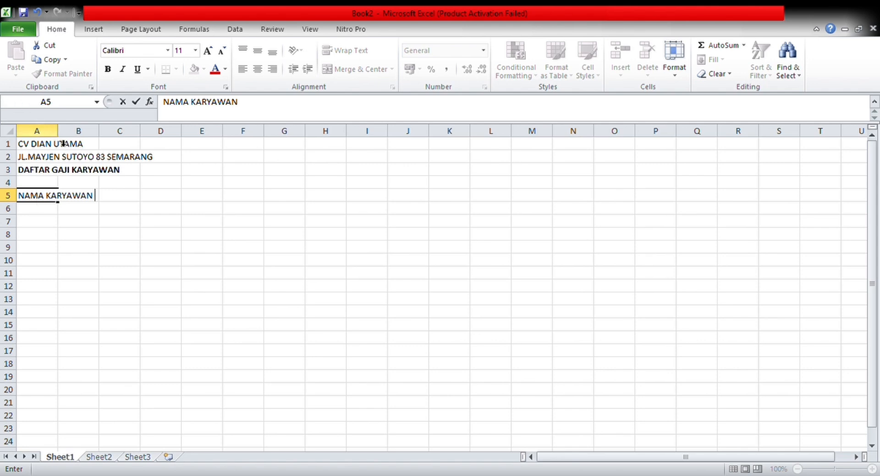
click(54, 130)
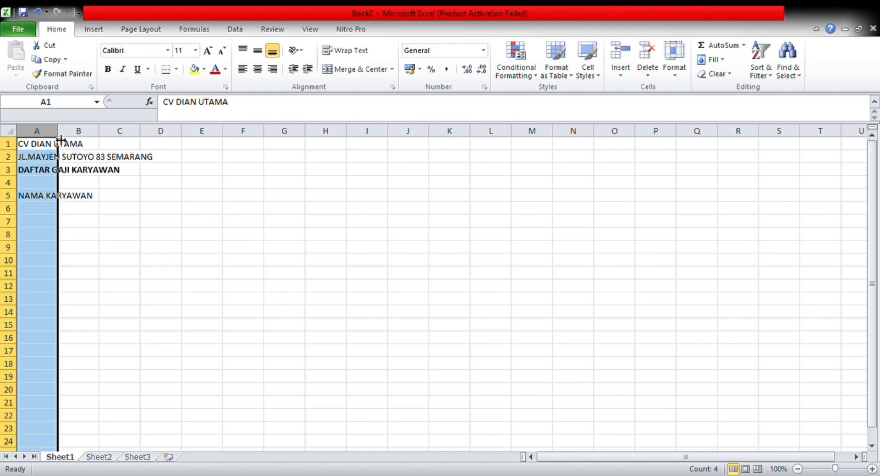
drag(61, 141, 101, 145)
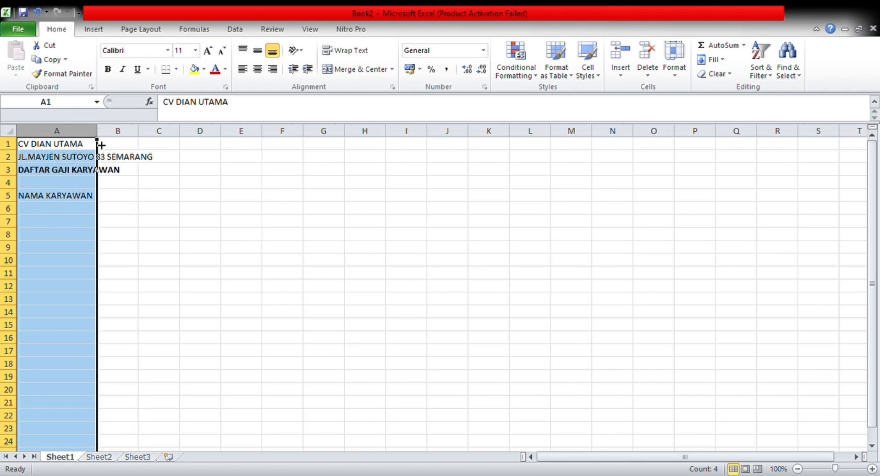
Enter the header KODE STATUS in cell B5 and widen column B to fit it
click(112, 195)
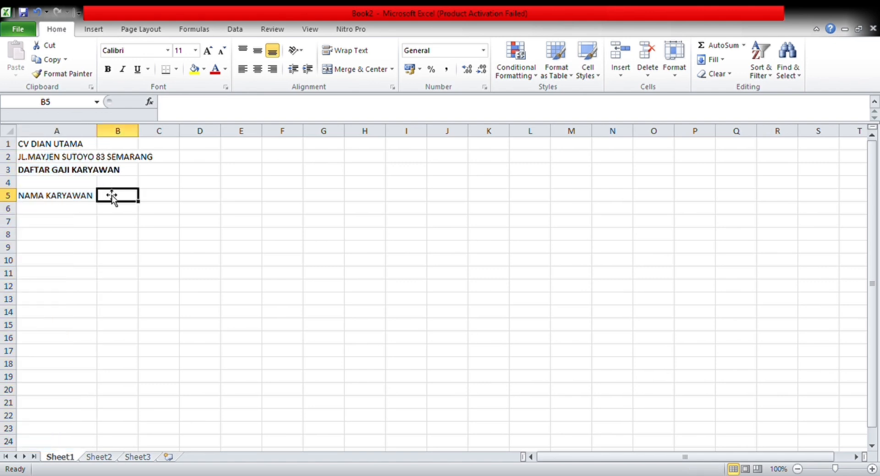
text(KODE STATSU)
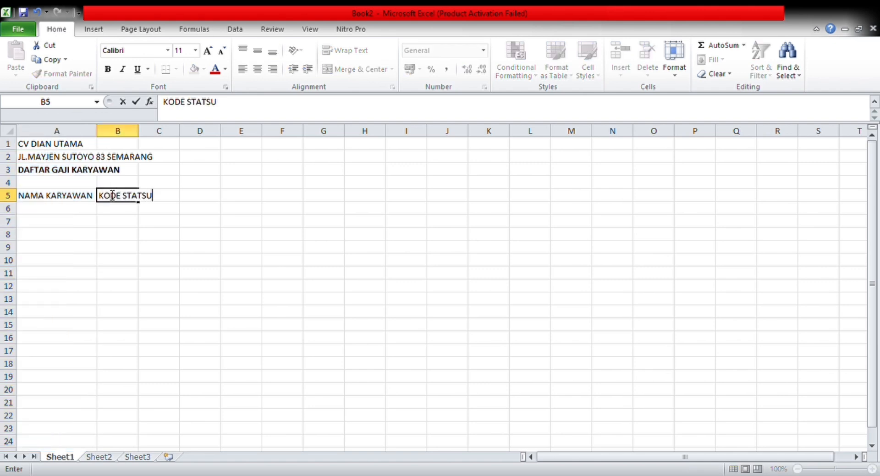
key(BackSpace)
key(BackSpace)
key(BackSpace)
text(US)
click(135, 131)
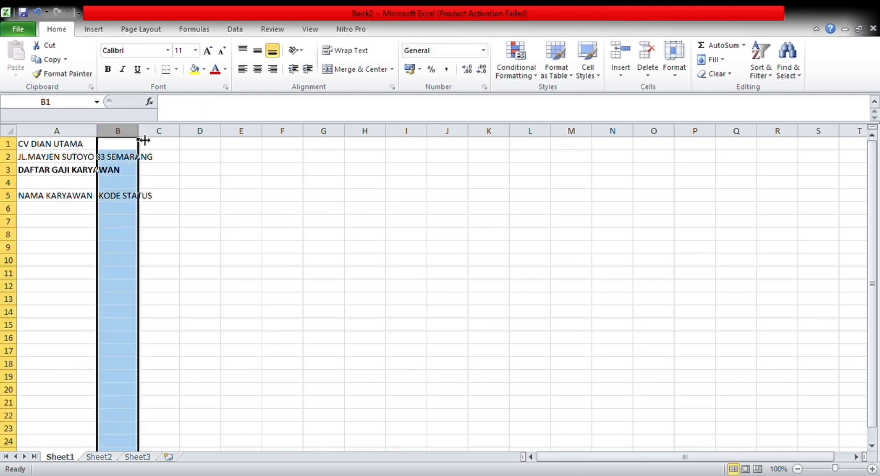
drag(143, 140, 167, 144)
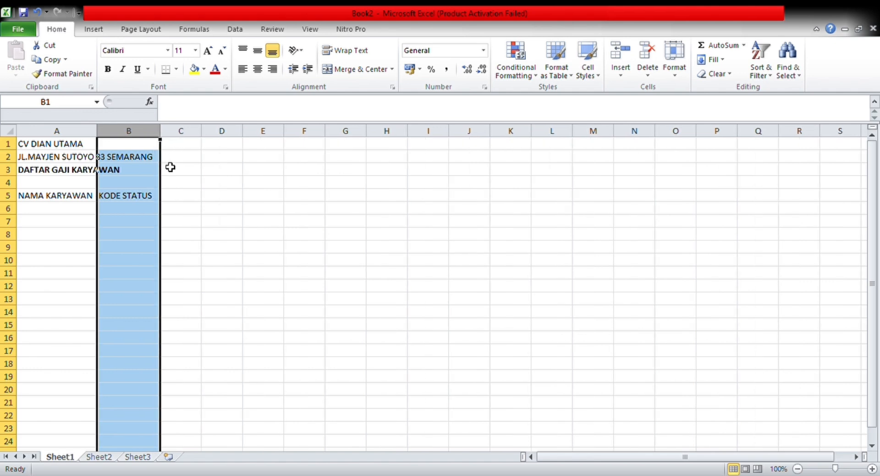
Enter the header KODE PEGAWAI in cell C5 and widen column C to fit it
click(178, 201)
text(KOD)
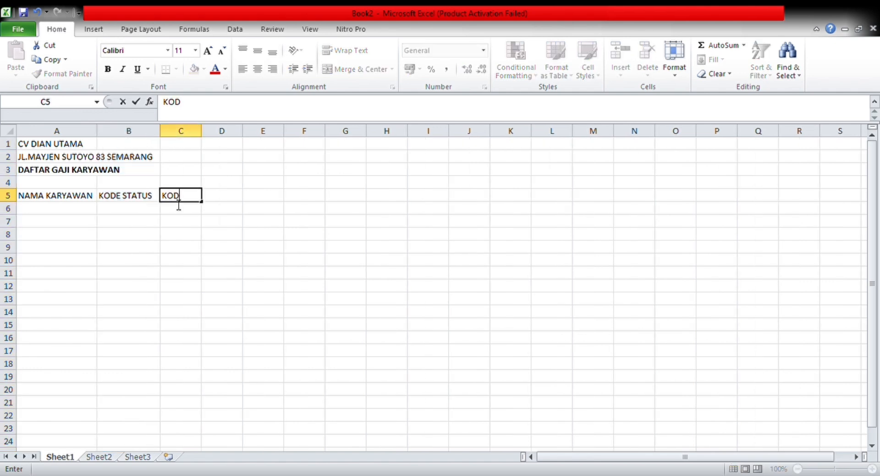
text(E PEGAWAI)
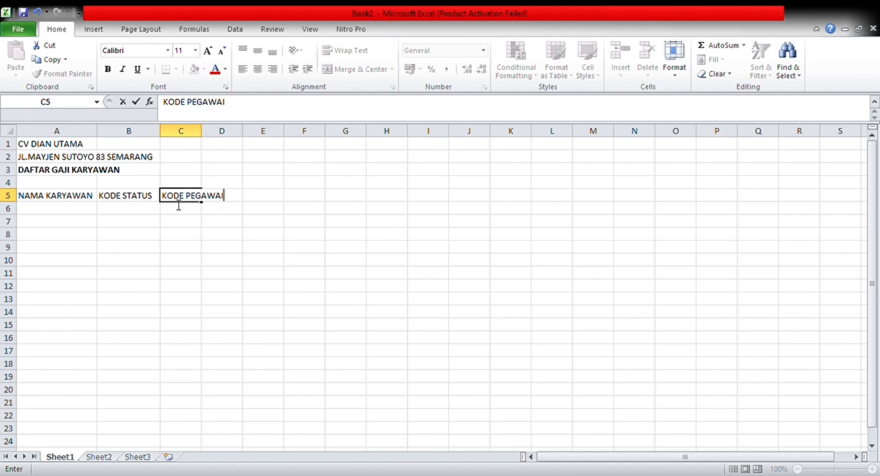
click(199, 142)
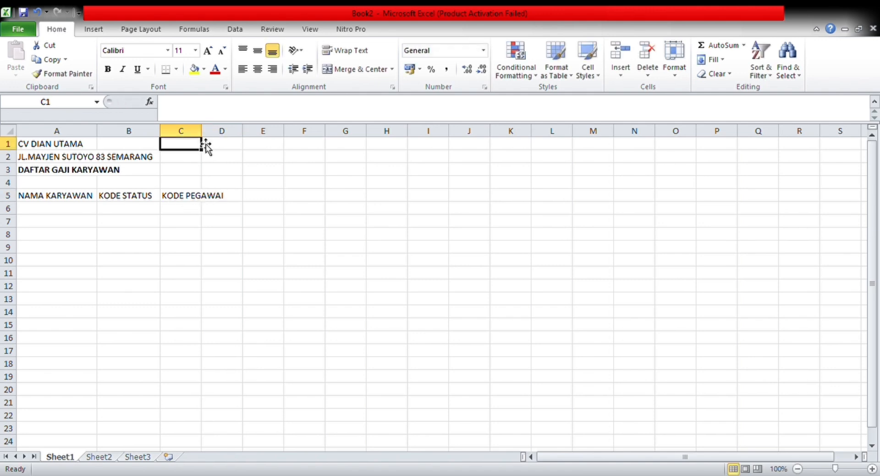
drag(207, 140, 234, 145)
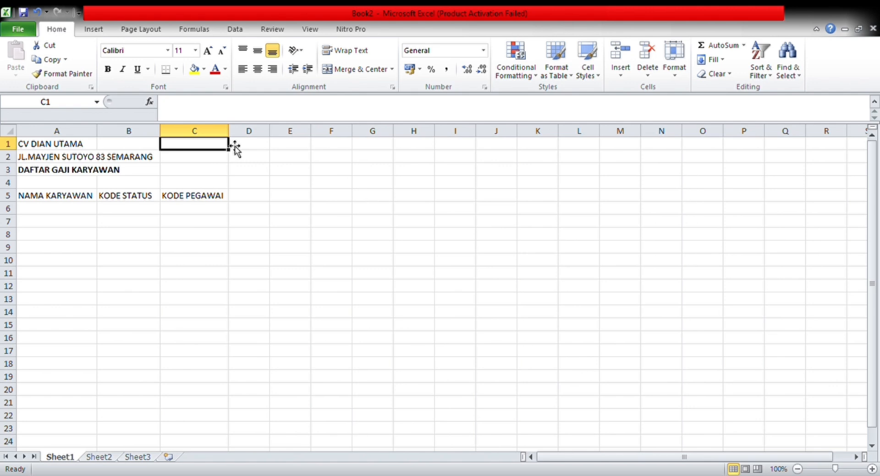
Enter the header JUMLAH ANAK in cell D5 and widen column D to fit it
click(248, 198)
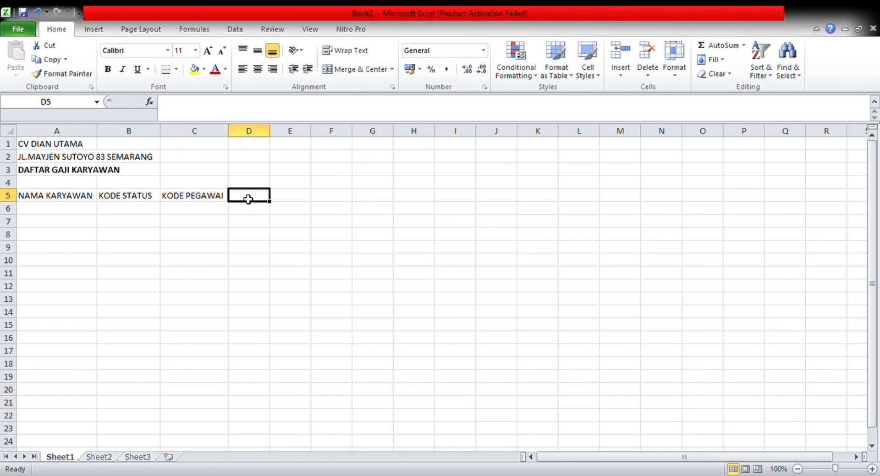
text(K)
key(BackSpace)
text(JUM)
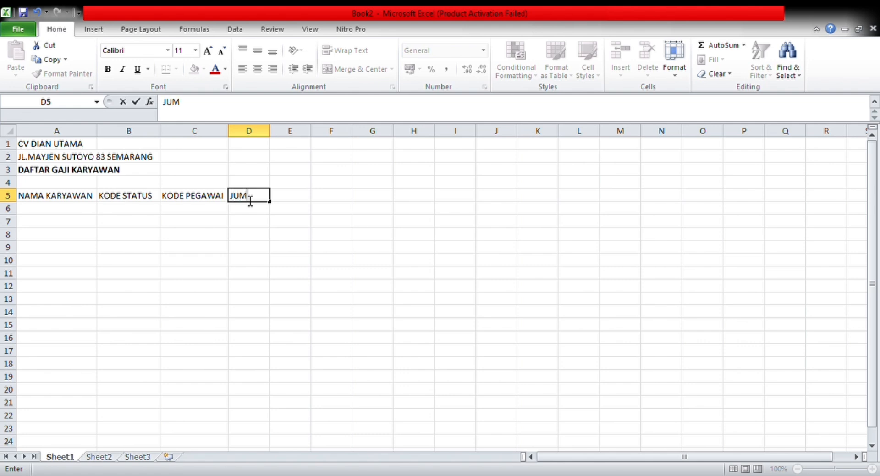
text(LAH ANAK)
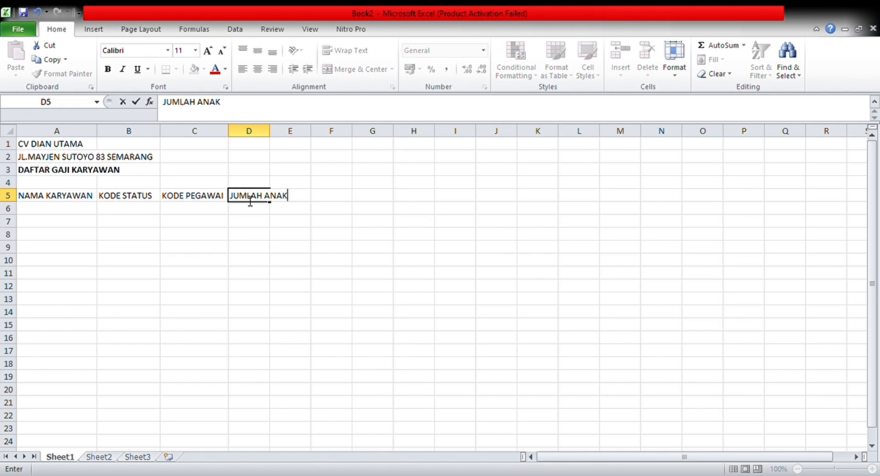
click(277, 134)
drag(270, 133, 300, 140)
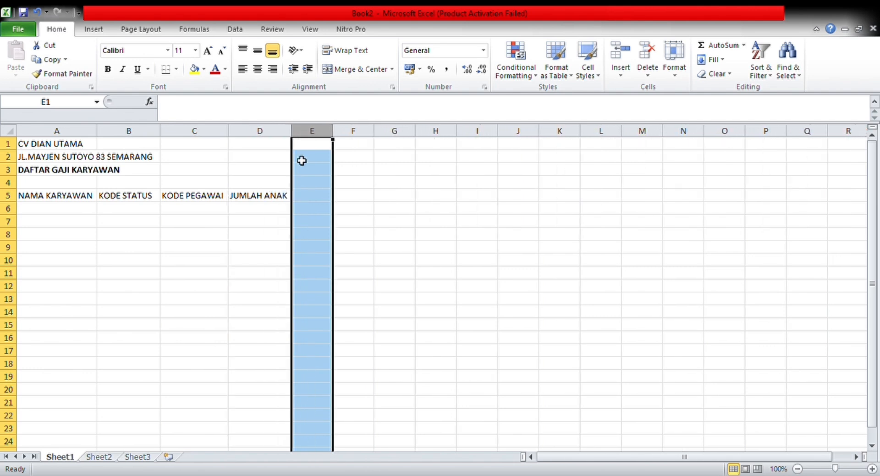
Enter the header STATUS PEGAWAI in cell E5 and widen column E to fit it
click(311, 201)
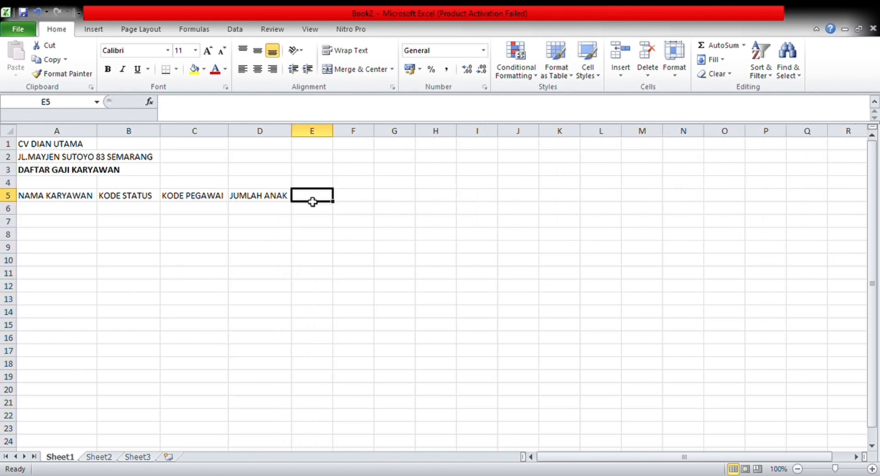
text(STSTU)
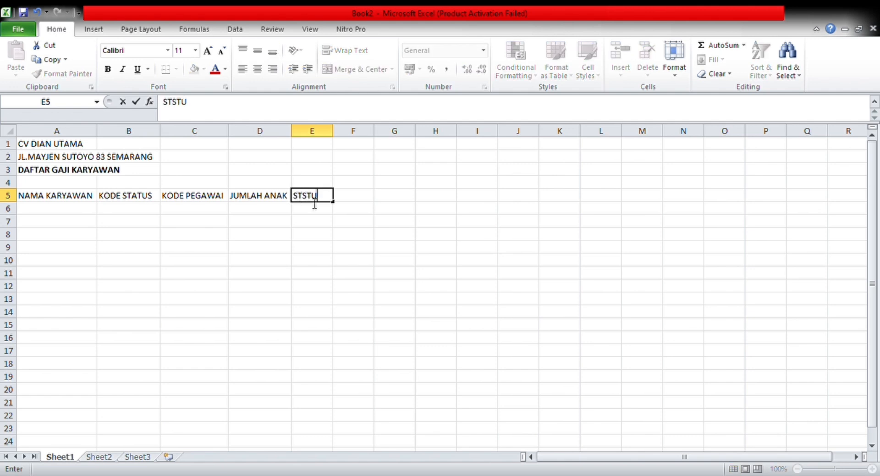
key(BackSpace)
key(BackSpace)
text(A)
key(BackSpace)
key(BackSpace)
text(ATUS PEGAWAI)
click(339, 144)
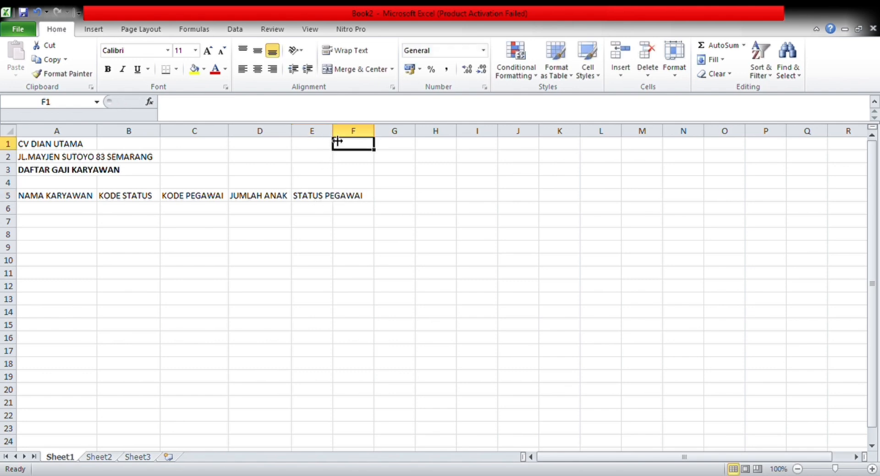
drag(333, 142, 377, 143)
Enter the header JABATAN PEGAWAI in cell F5 and widen column F to fit it
click(395, 200)
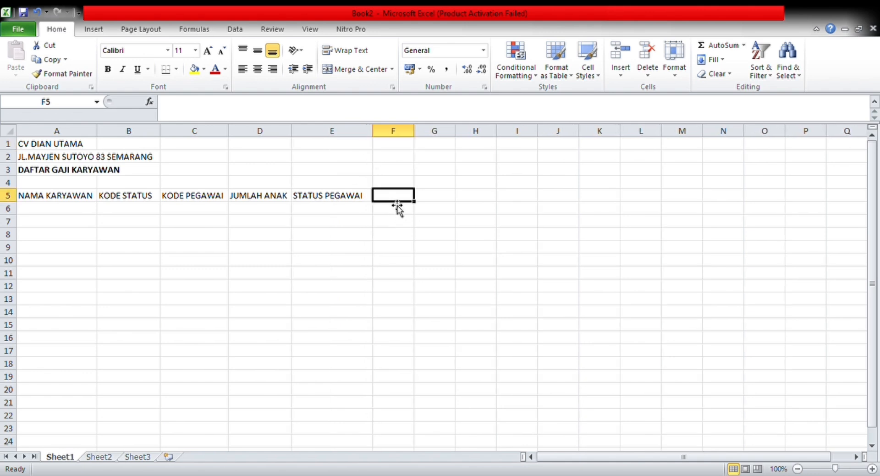
text(JABA)
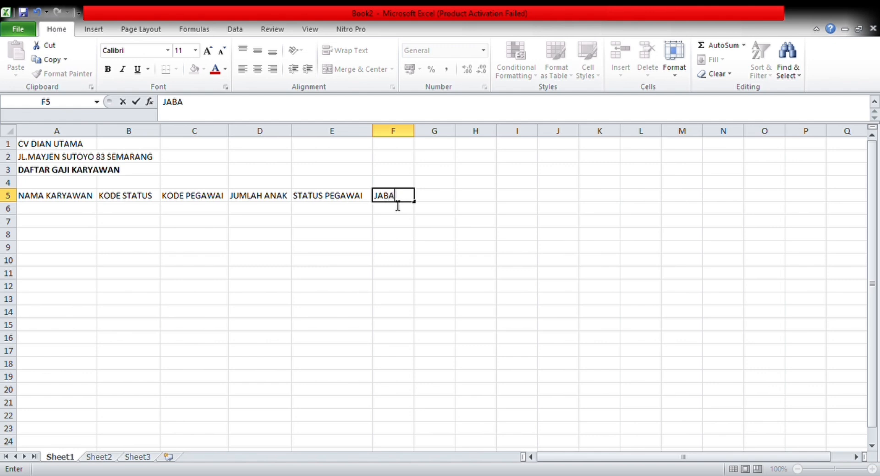
text(TAN PEGAWAI)
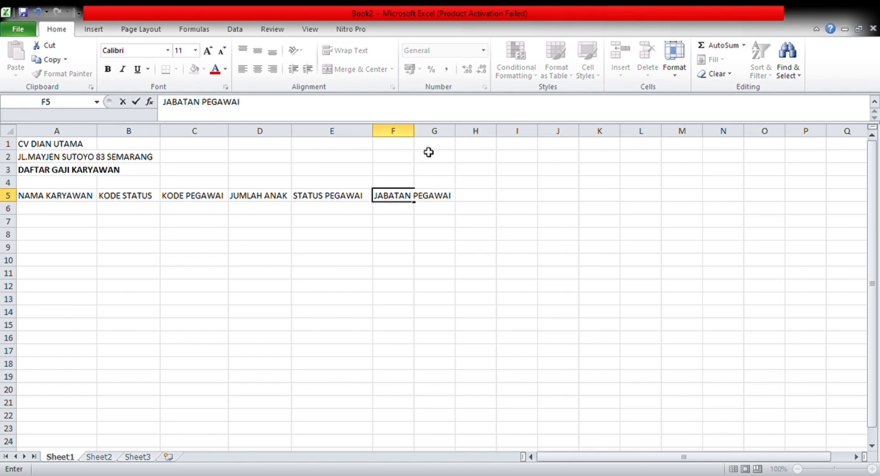
drag(413, 132, 459, 140)
click(452, 168)
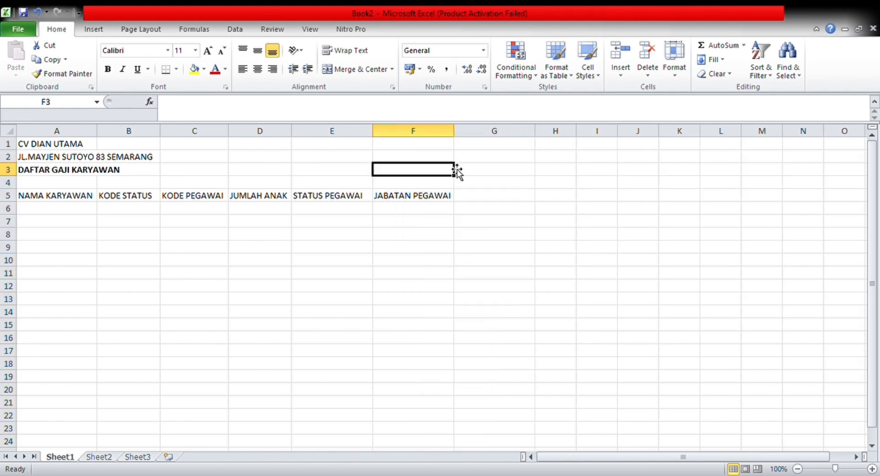
click(467, 196)
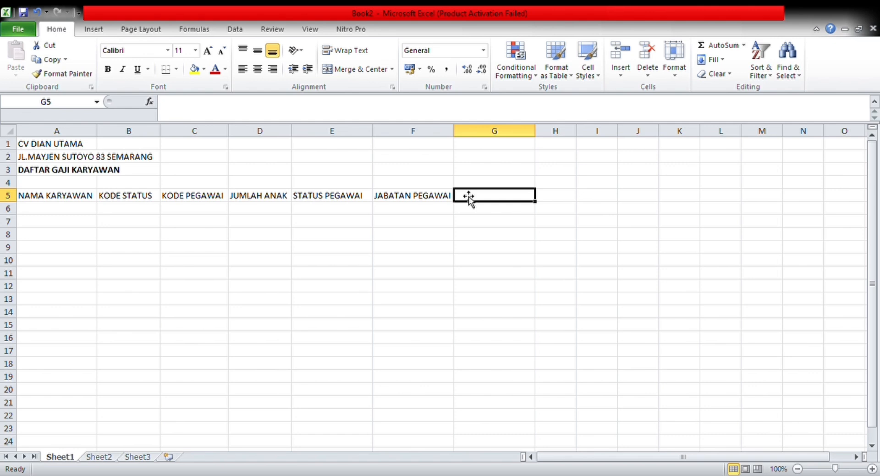
Enter the headers GAJI POKOK in cell G5 and TUNJANGAN PEGAWAI in cell H5, widening column H to fit
text(GAJ)
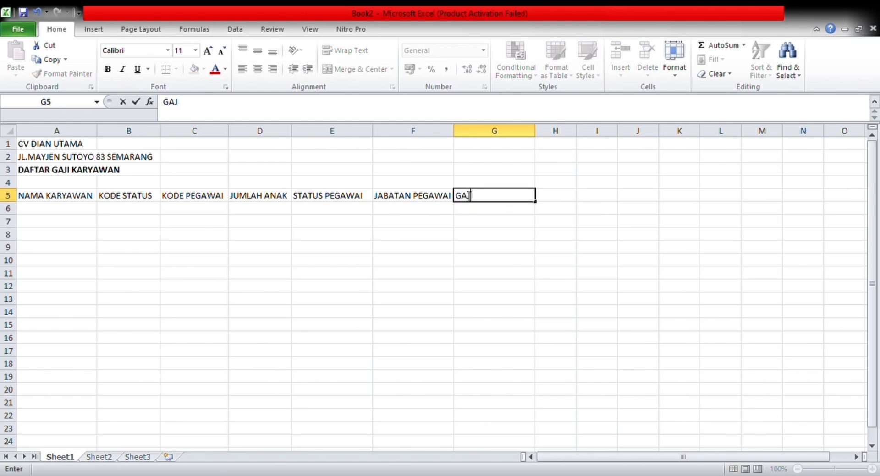
text(I POKOK)
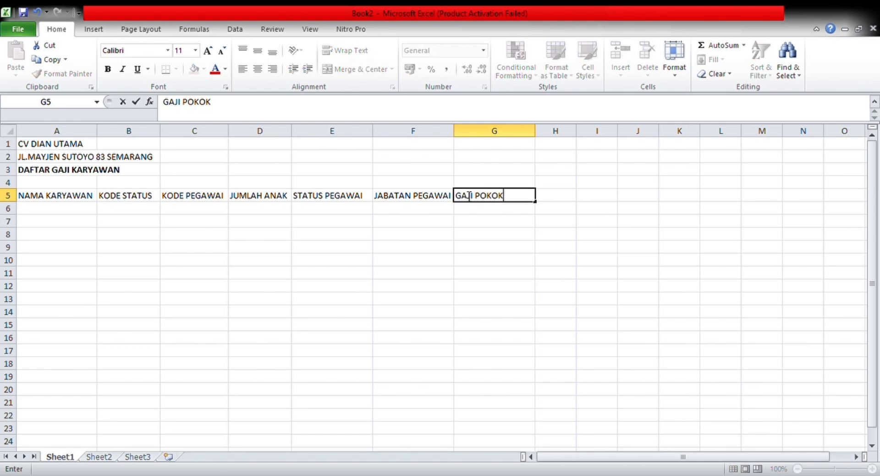
click(552, 201)
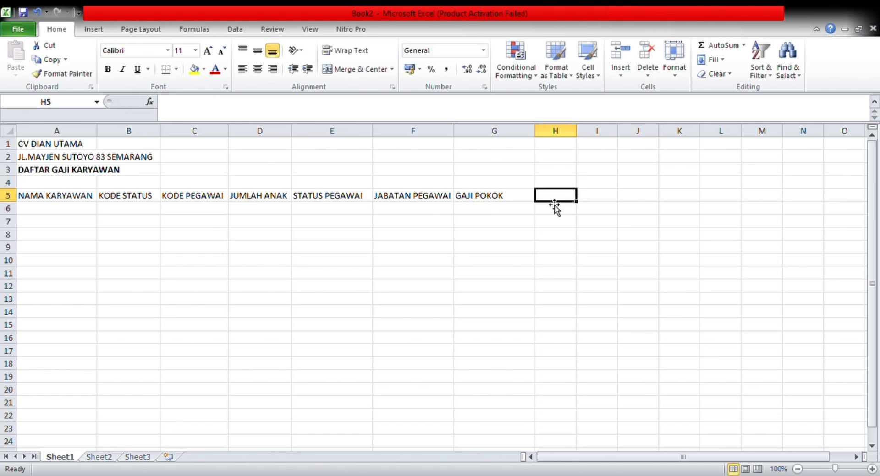
text(TUNJANGAN)
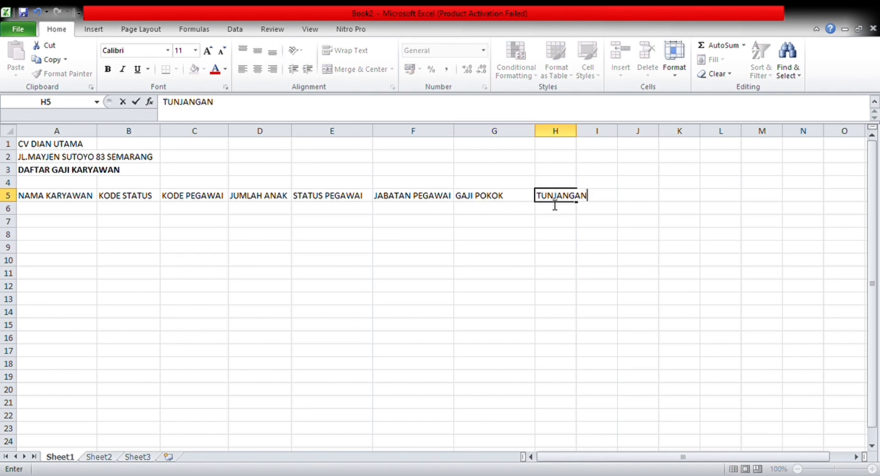
text( PEGAWAI)
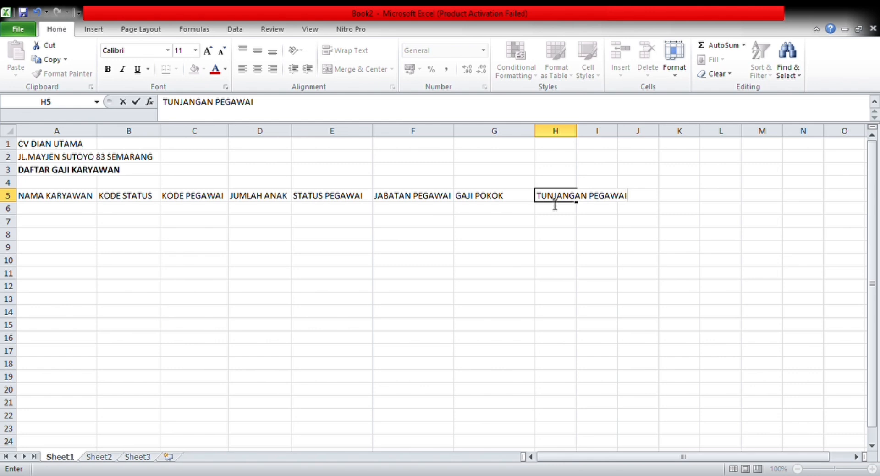
click(573, 143)
drag(580, 141, 634, 137)
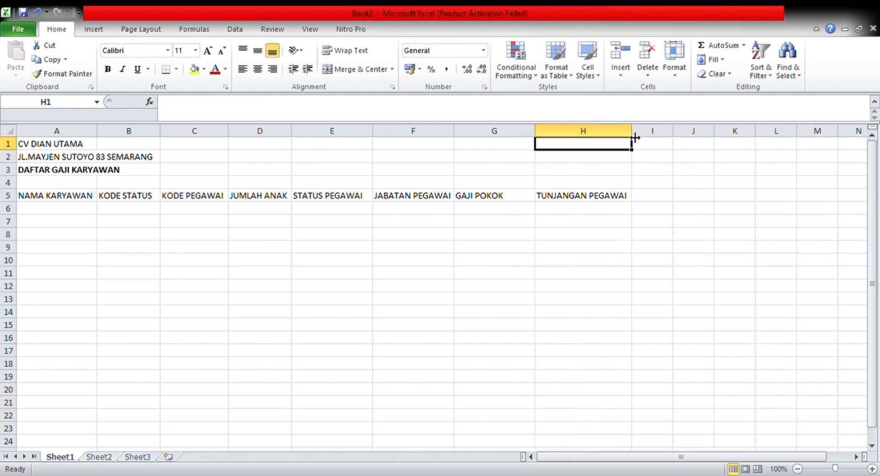
Enter the header TUNJANGAN ANAK in cell I5 and widen columns I and J
click(650, 199)
text(TUNJAN)
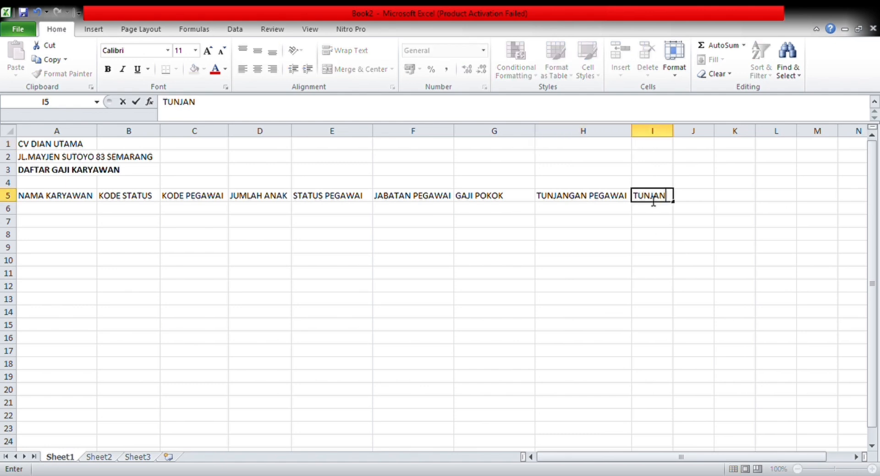
text(GAN ANAK)
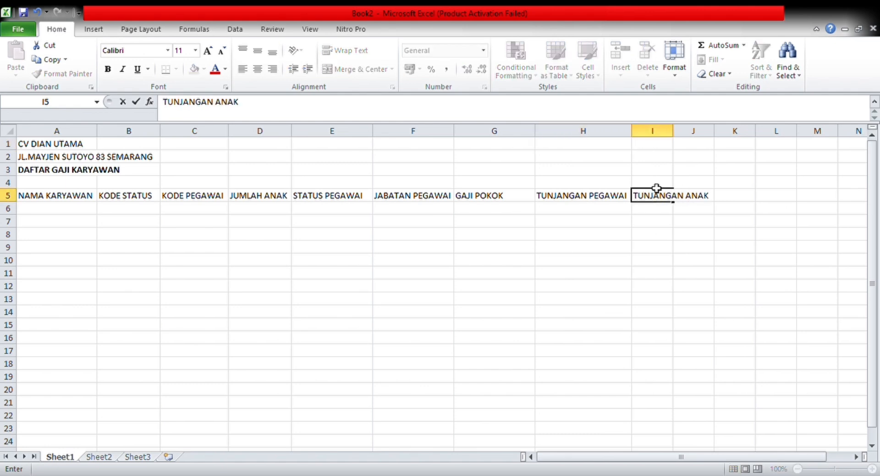
drag(681, 145, 722, 137)
Enter the header GAJI TERIMA in cell J5
click(733, 197)
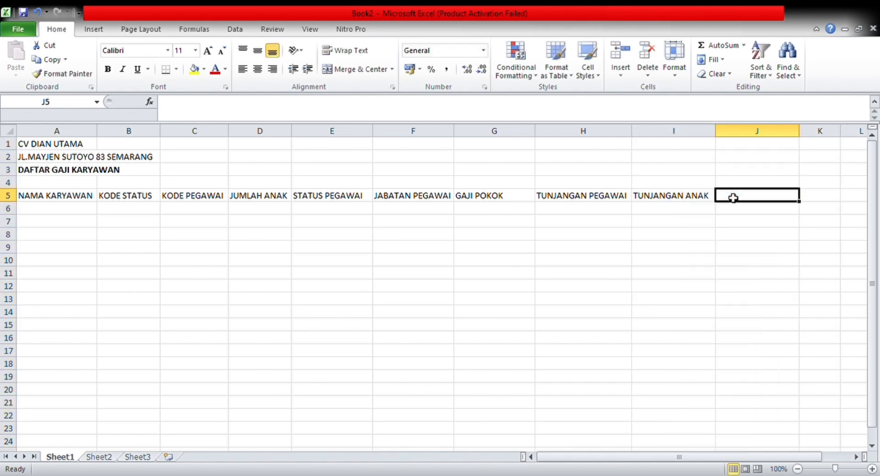
text(GAJI)
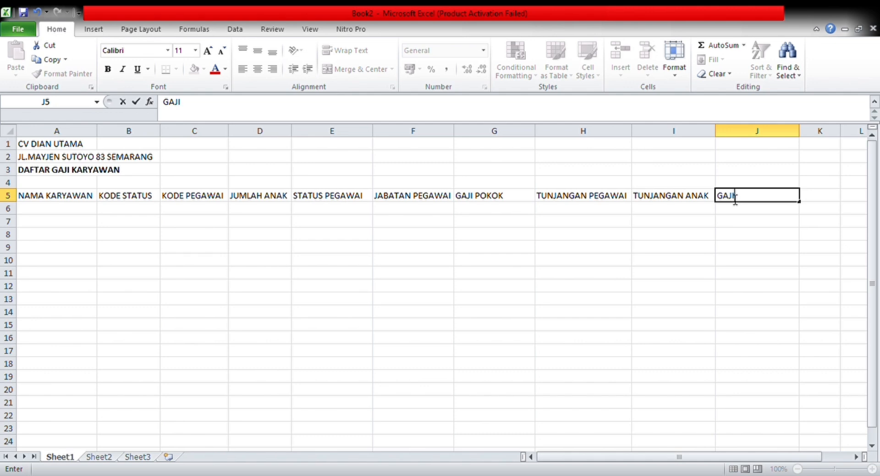
text( TERIMA)
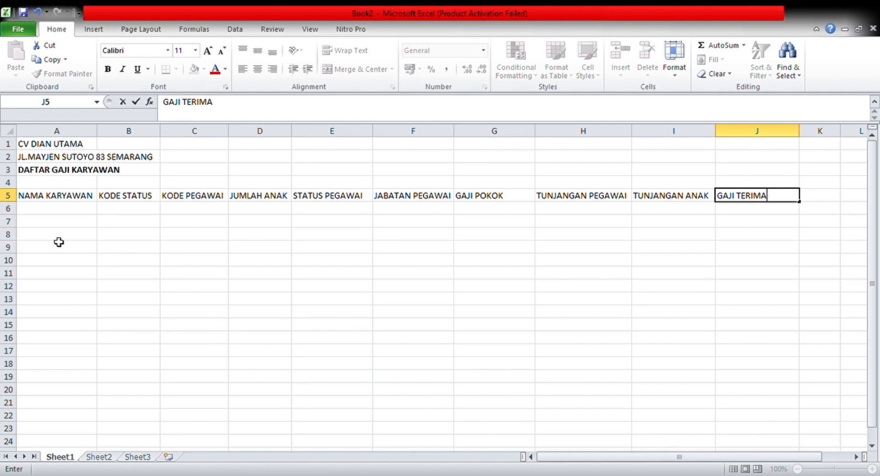
Enter the first five employee names in cells A6 to A10 under NAMA KARYAWAN
click(55, 214)
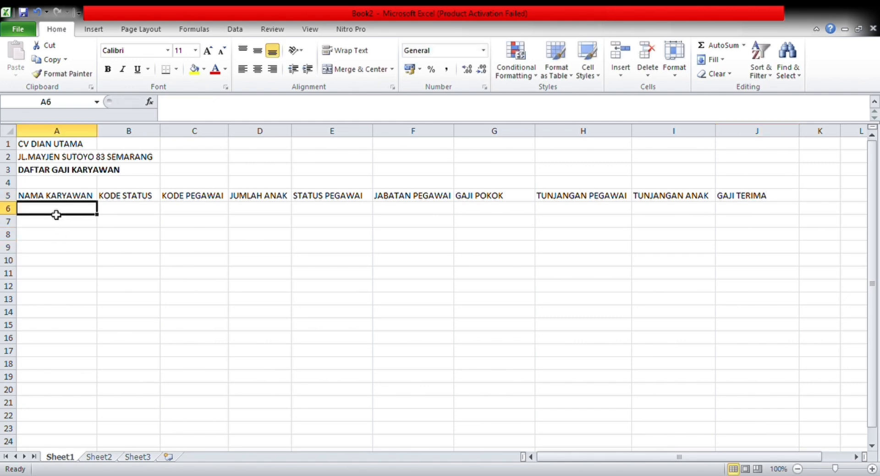
text(AG)
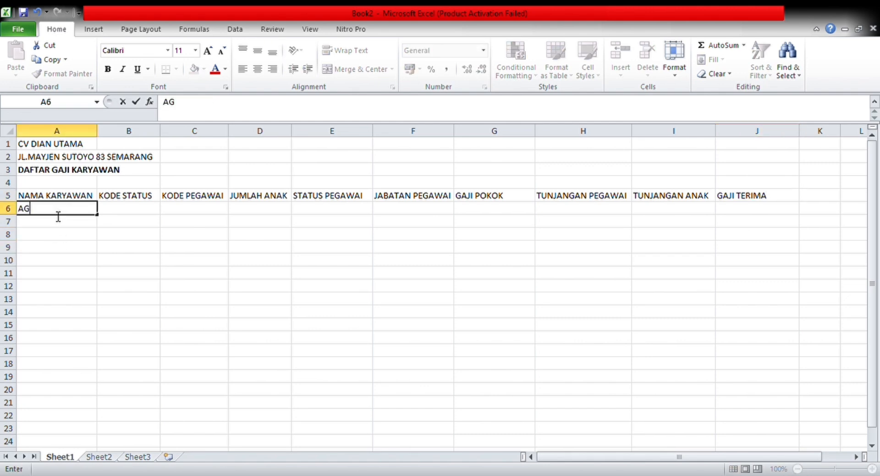
text(USTINUS)
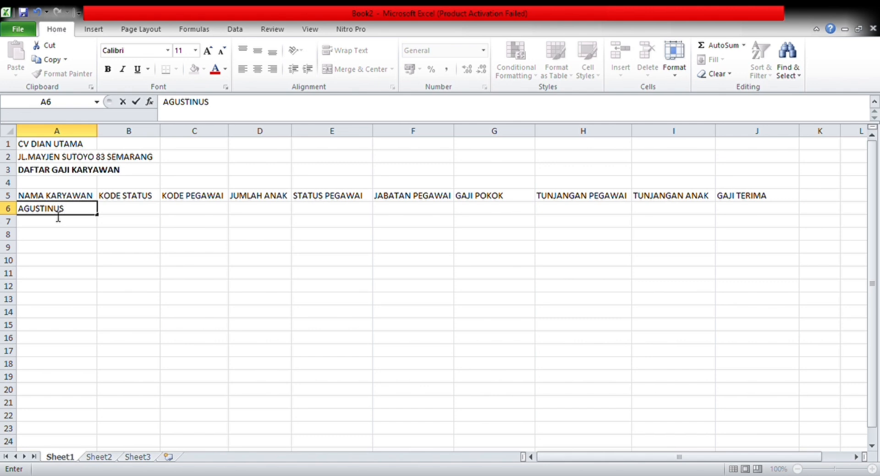
key(Return)
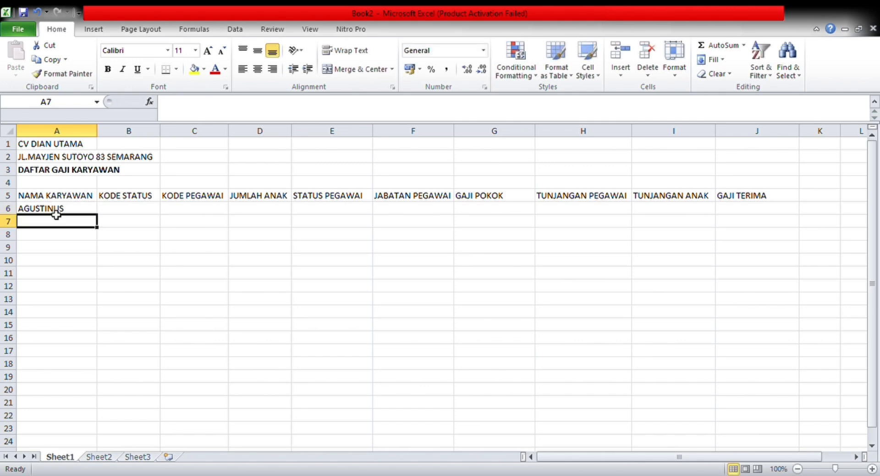
text(AN)
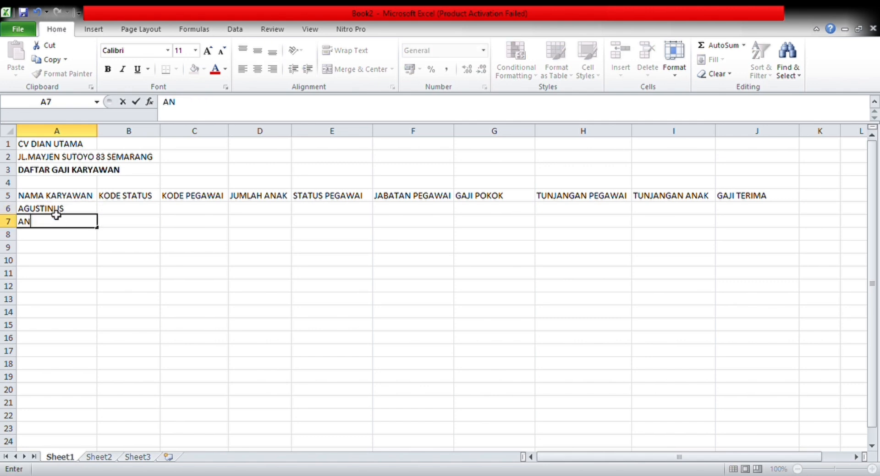
text(GGORO)
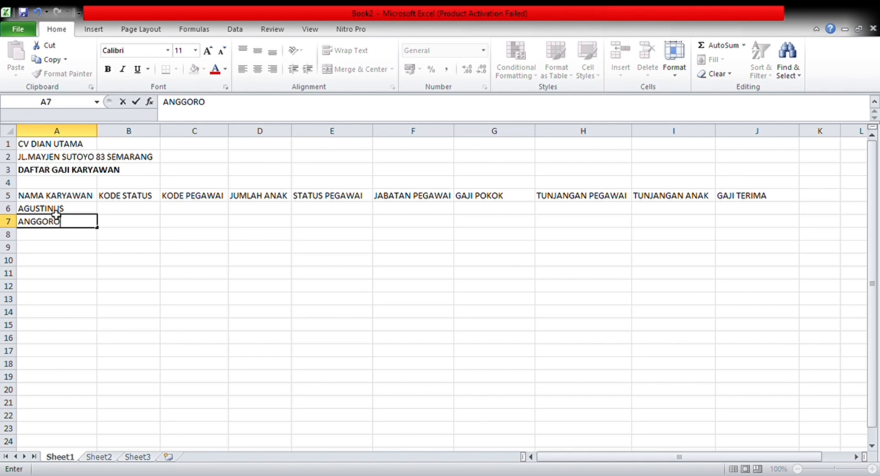
key(Return)
text(KUMALA)
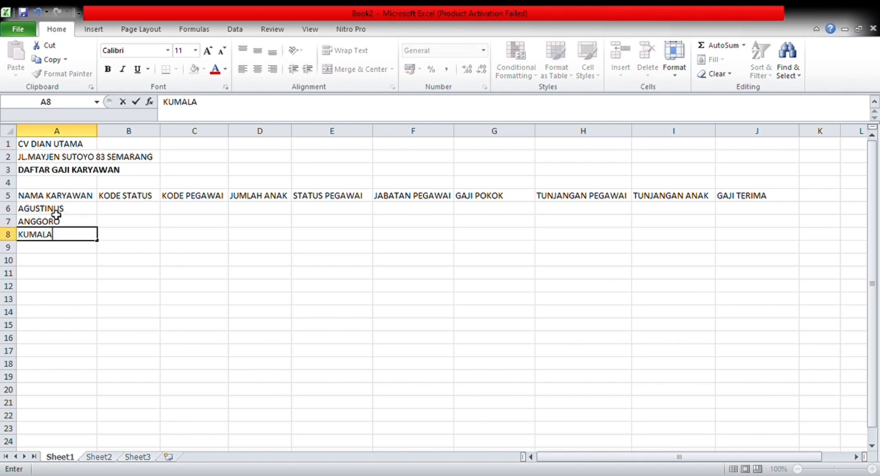
key(Return)
text(PERMATA)
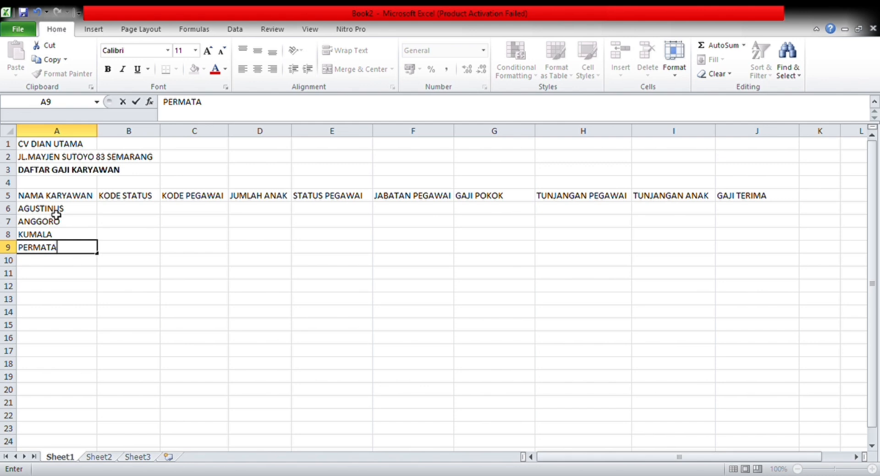
key(Return)
text(MELATI)
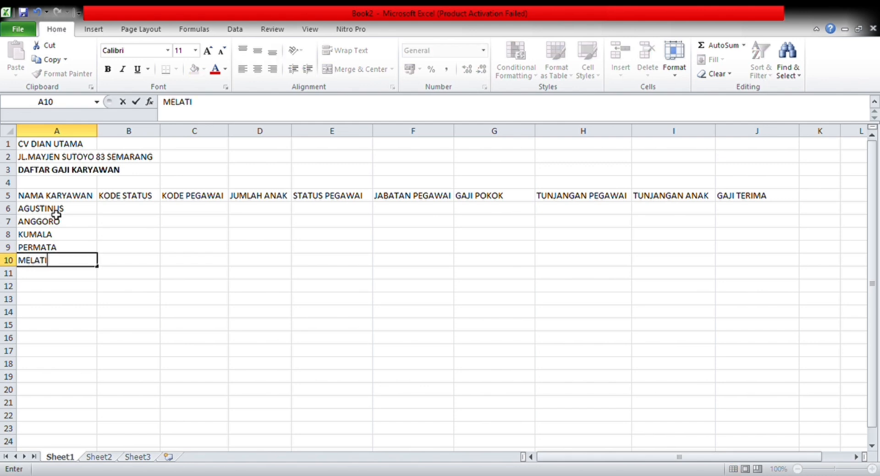
key(Return)
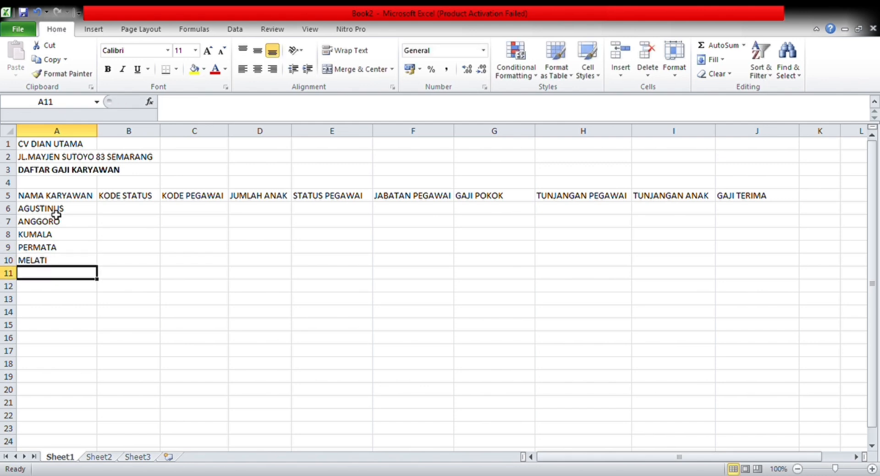
Enter the remaining five employee names in cells A11 to A15
text(RUDY)
key(Return)
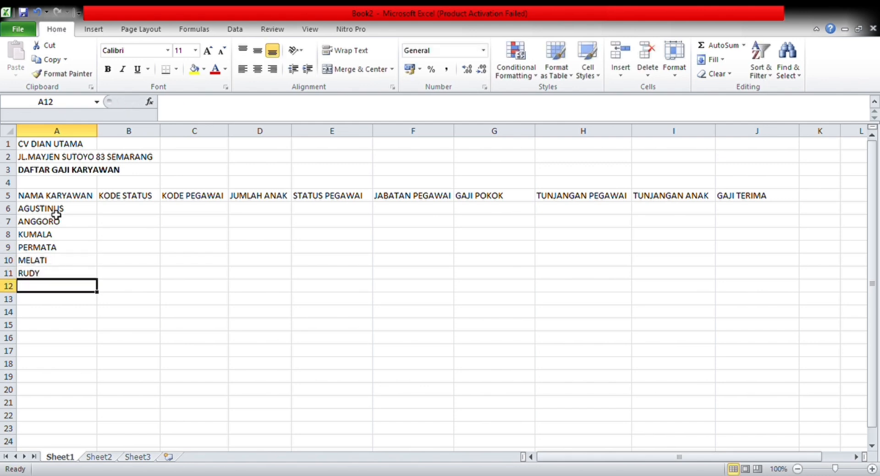
text(SINTA)
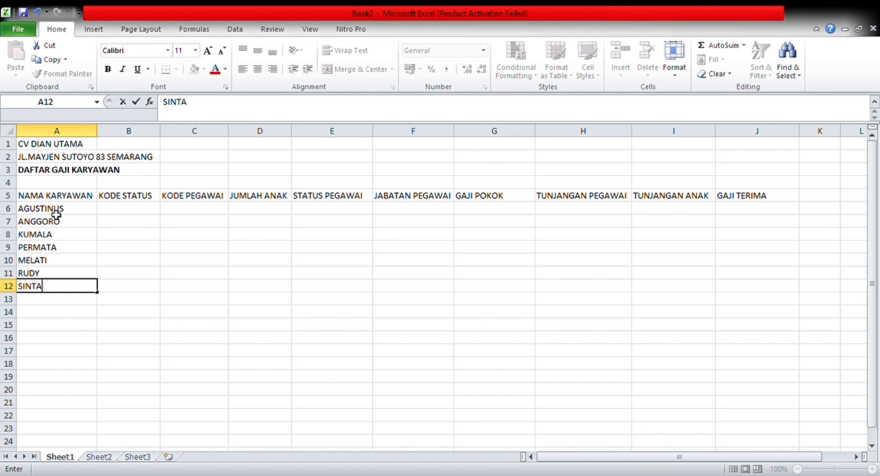
key(Return)
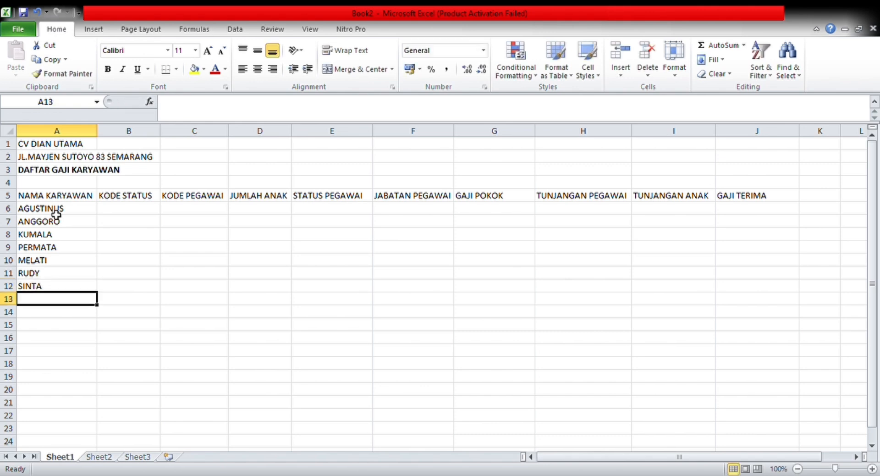
text(RAZAQ)
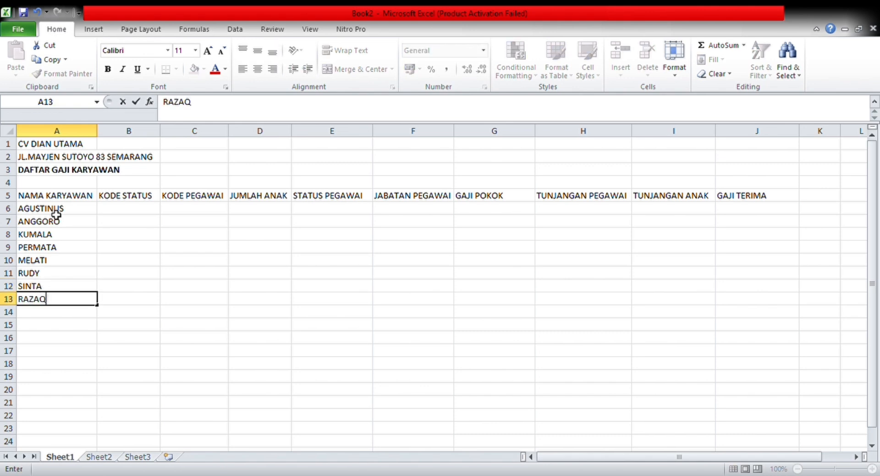
key(Return)
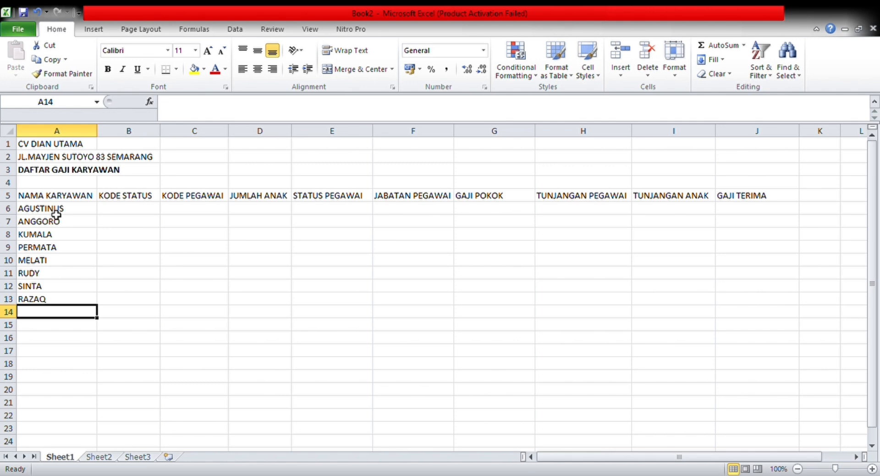
text(THO)
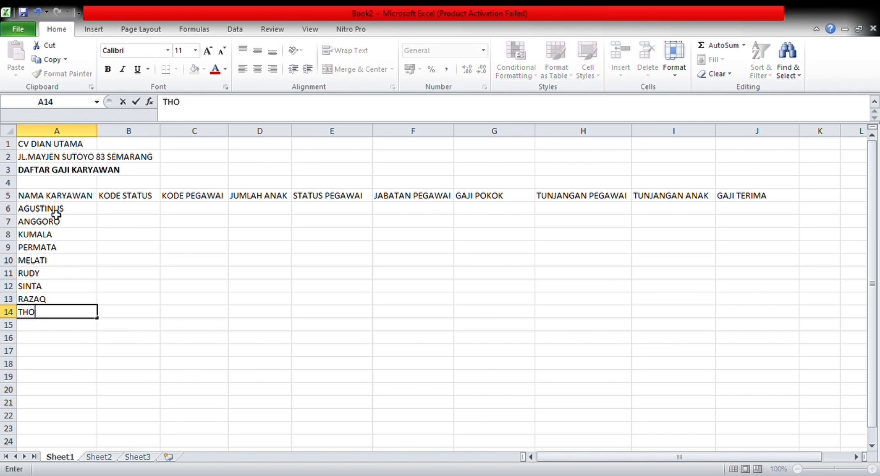
text(YIB)
key(Return)
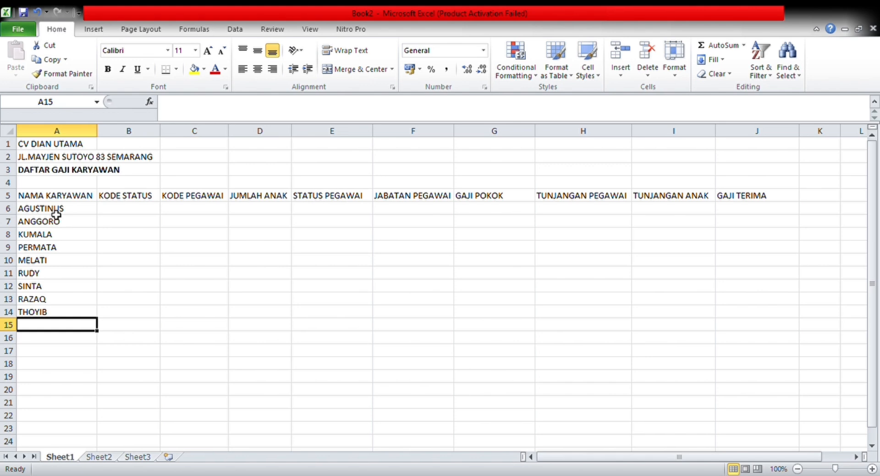
text(BISNAS)
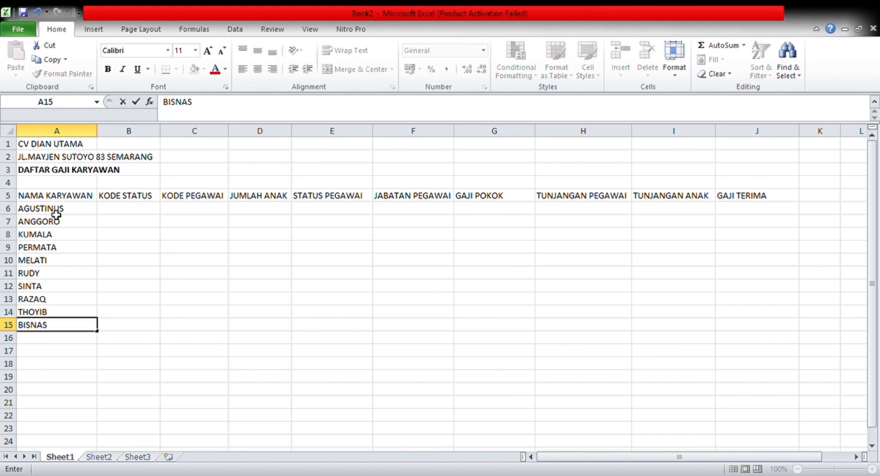
key(Return)
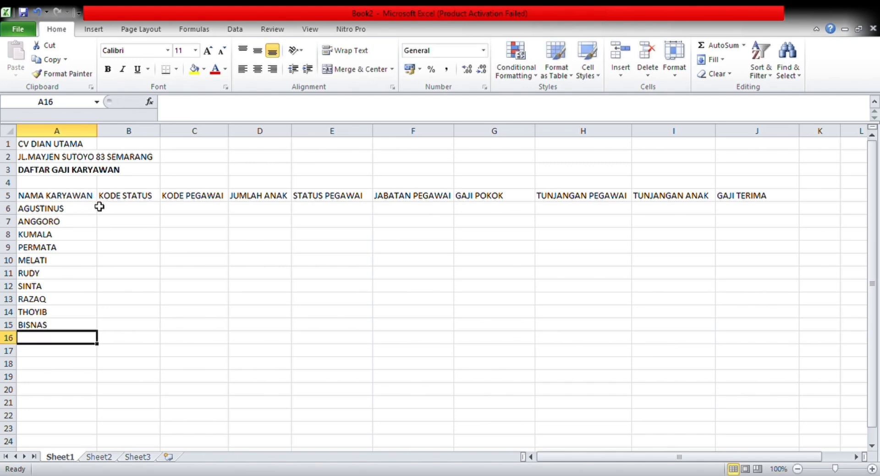
click(108, 212)
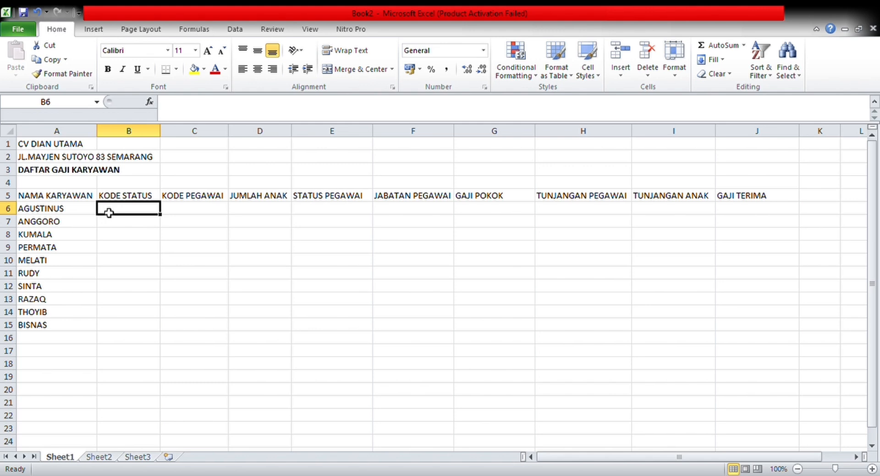
text(KODE STATUS)
key(Return)
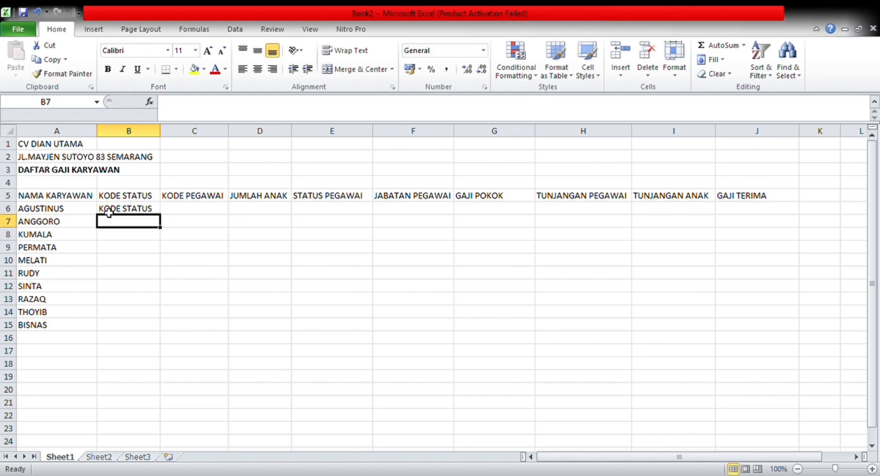
Enter the status codes K in cell B6 and T in cell B7 under KODE STATUS
click(116, 212)
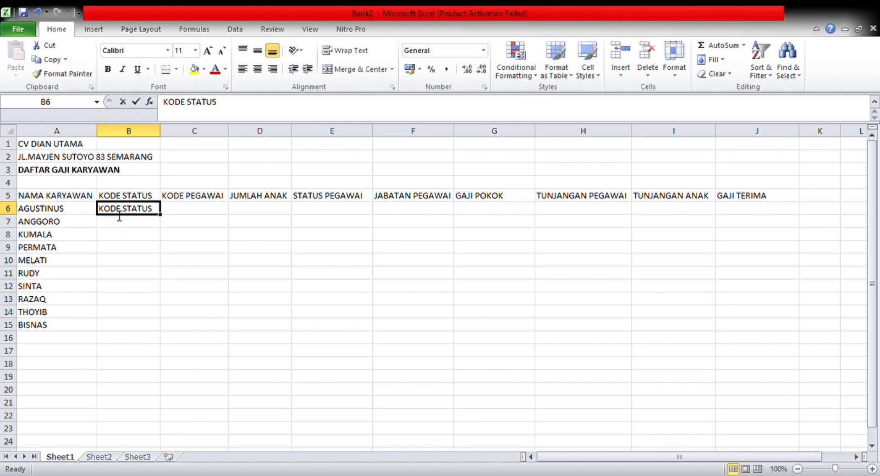
key(BackSpace)
text(KK)
key(BackSpace)
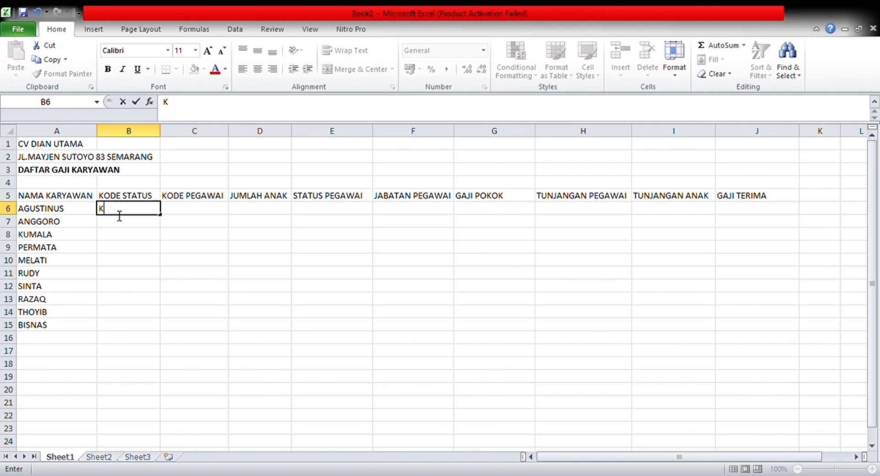
key(Return)
text(T)
key(Return)
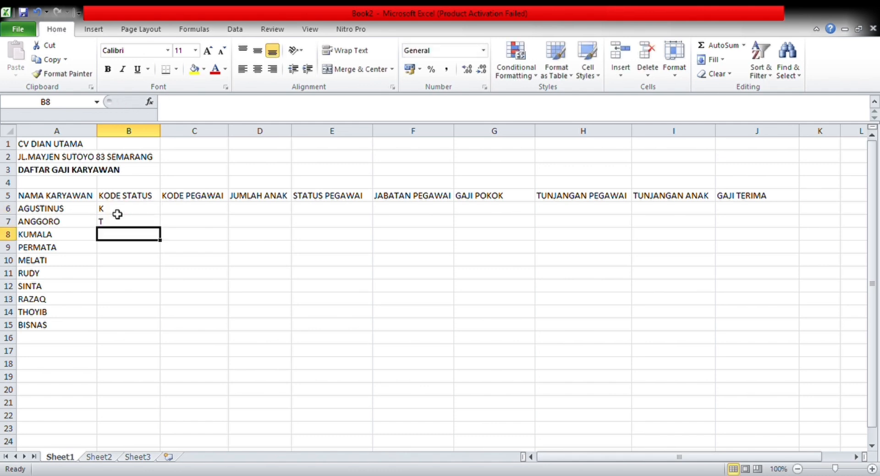
Enter the status codes T, K, K and K in cells B8 to B11 under KODE STATUS
text(T)
key(Return)
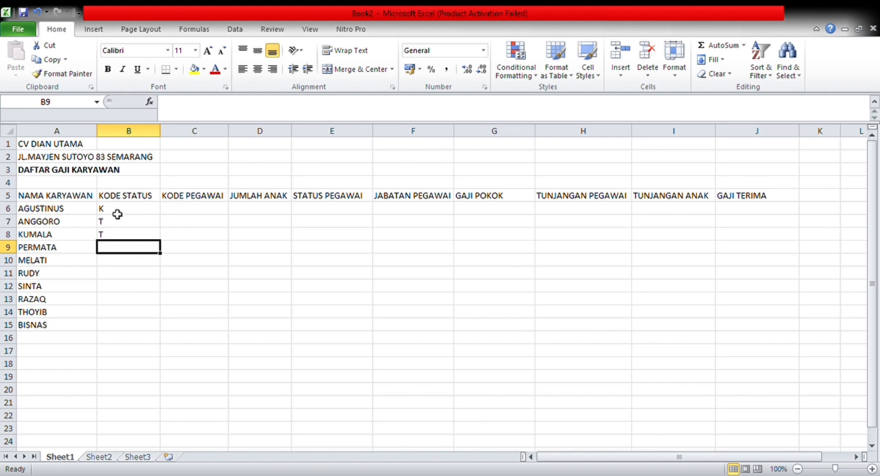
text(K)
key(Return)
text(K)
key(Return)
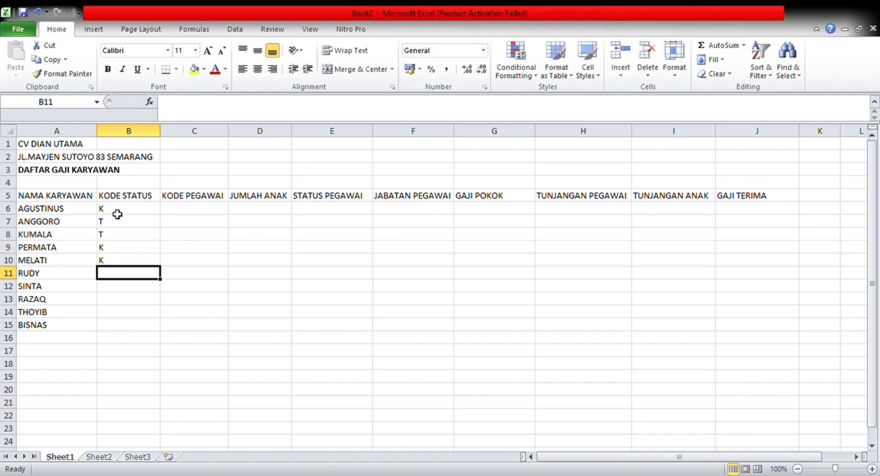
text(K)
key(Return)
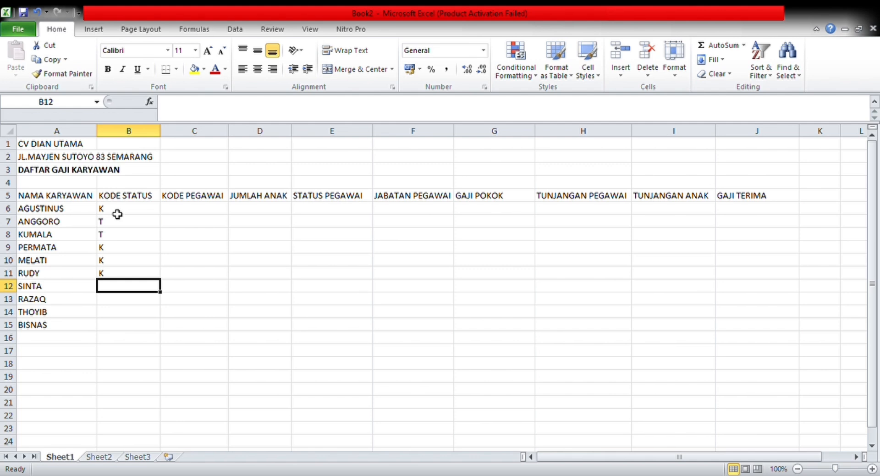
Complete the KODE STATUS column with T, K, T and K in cells B12 to B15
text(T)
key(Return)
text(K)
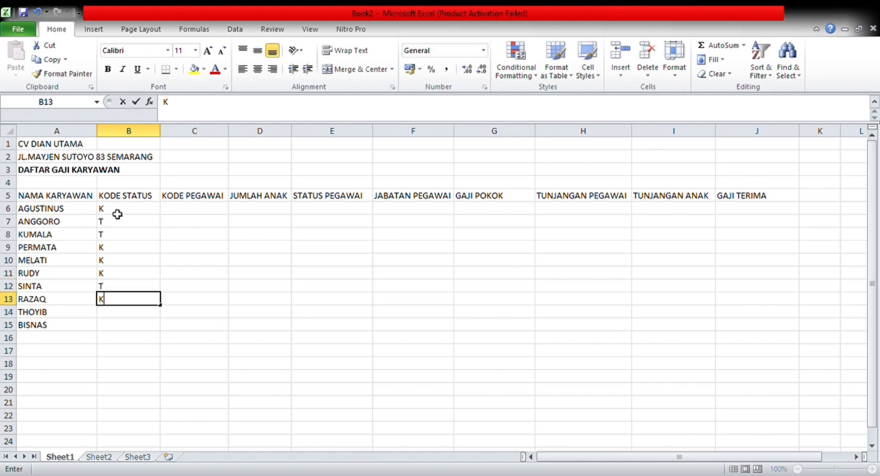
key(Return)
text(T)
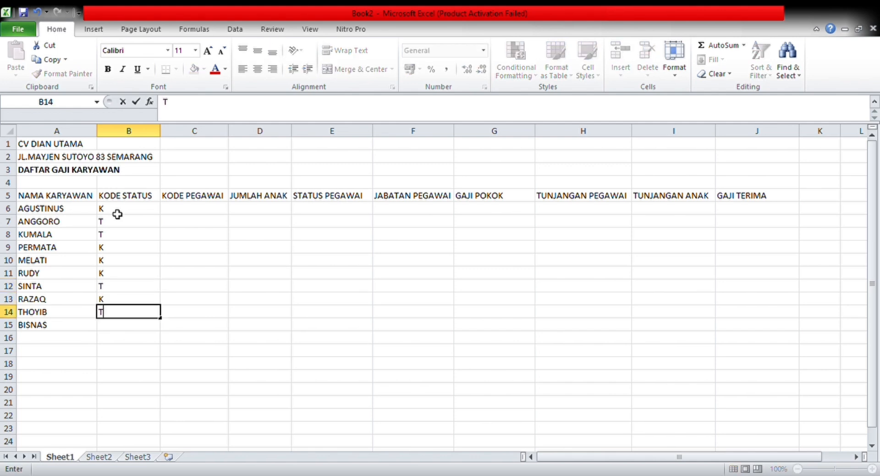
key(Return)
text(K)
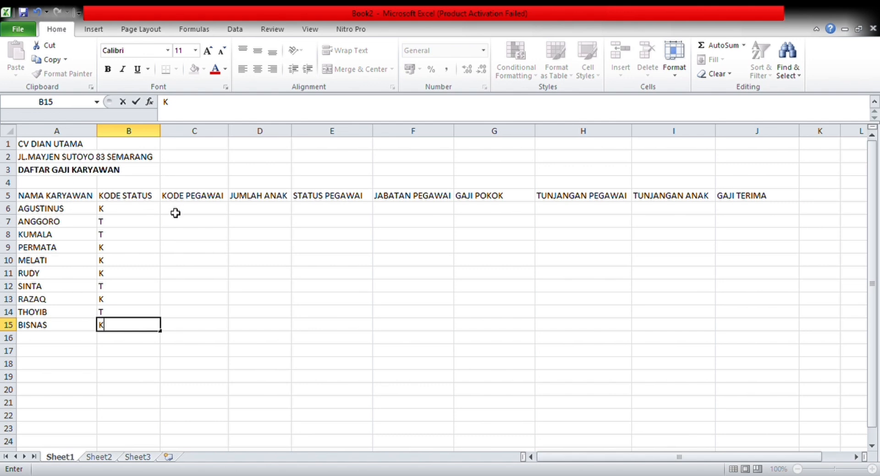
Enter the employee codes A in cell C6 and B in cell C7 under KODE PEGAWAI
click(176, 212)
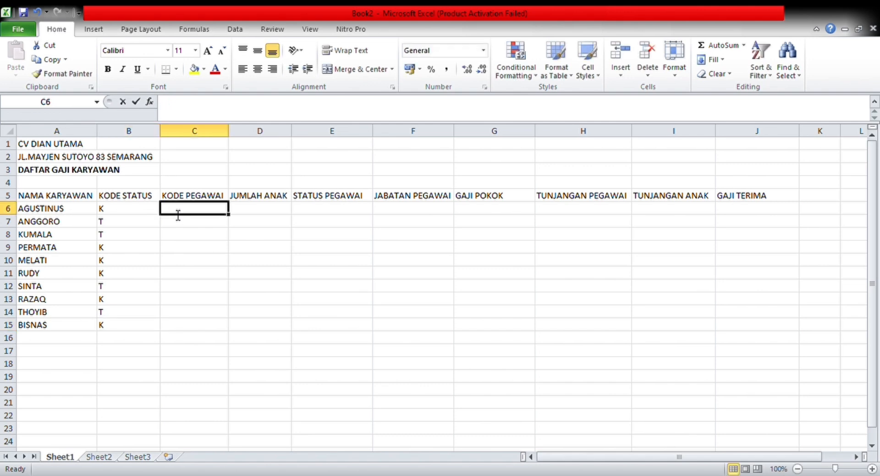
text(A)
key(Return)
text(B\)
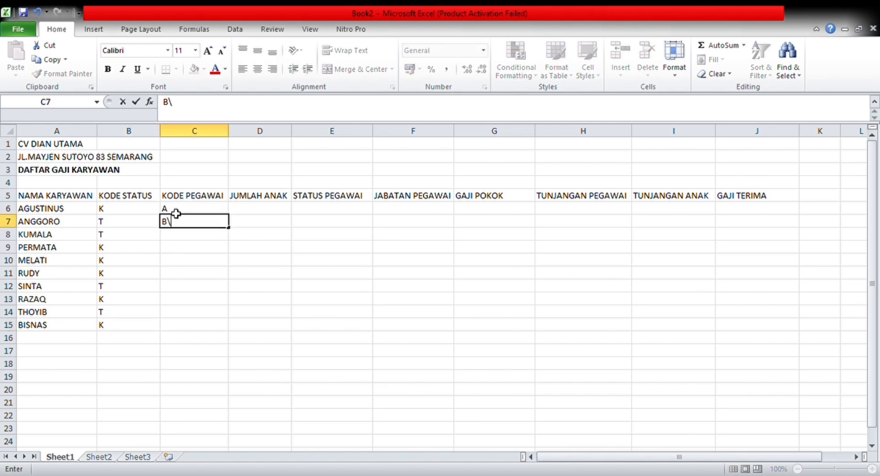
key(Return)
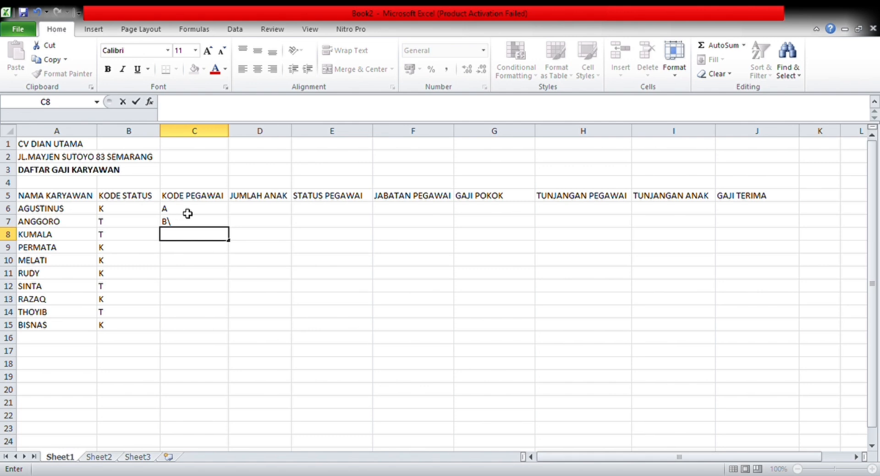
click(185, 227)
key(BackSpace)
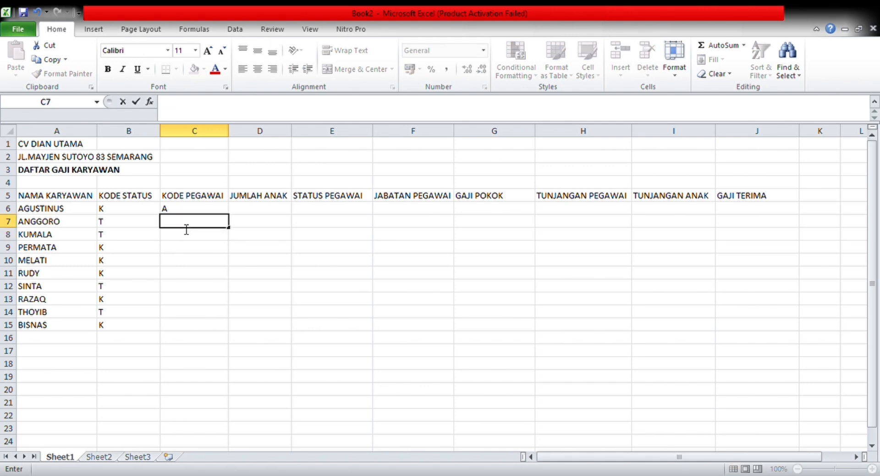
text(B)
key(ctrl+Return)
Enter the employee codes B, C, D and C in cells C8 to C11
click(185, 235)
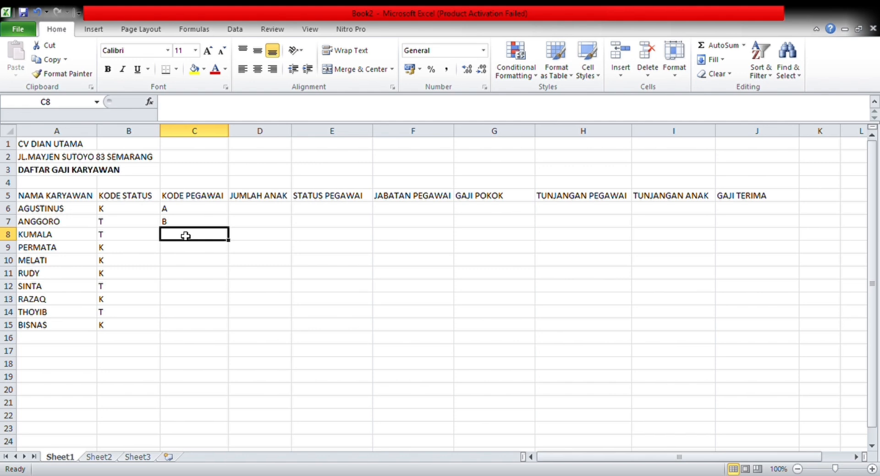
text(B)
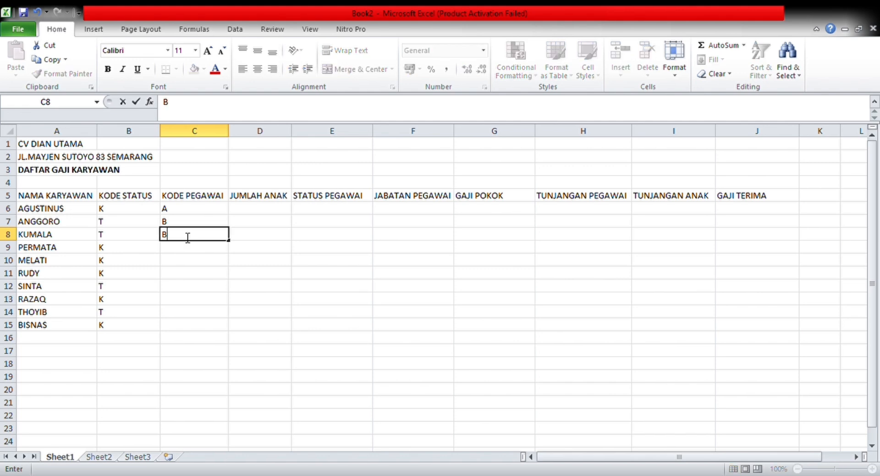
key(Return)
text(C)
key(Return)
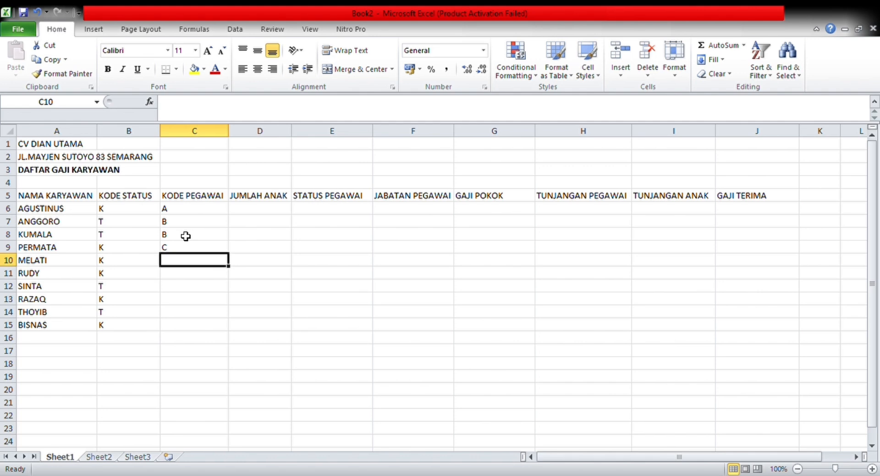
text(D)
key(Return)
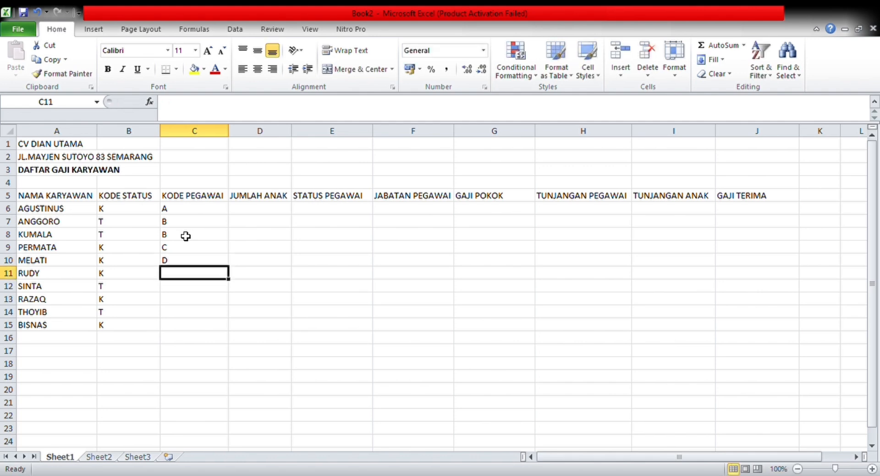
text(C)
key(Return)
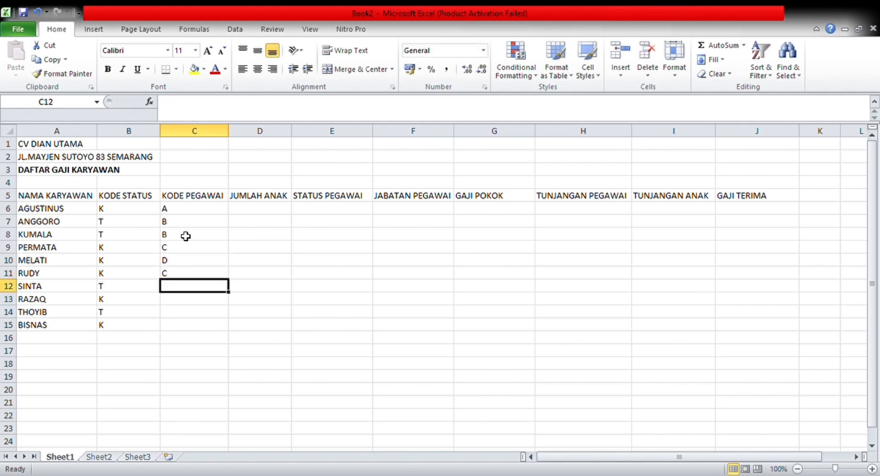
Complete the KODE PEGAWAI column with B, C, C and D in cells C12 to C15
text(B)
key(Return)
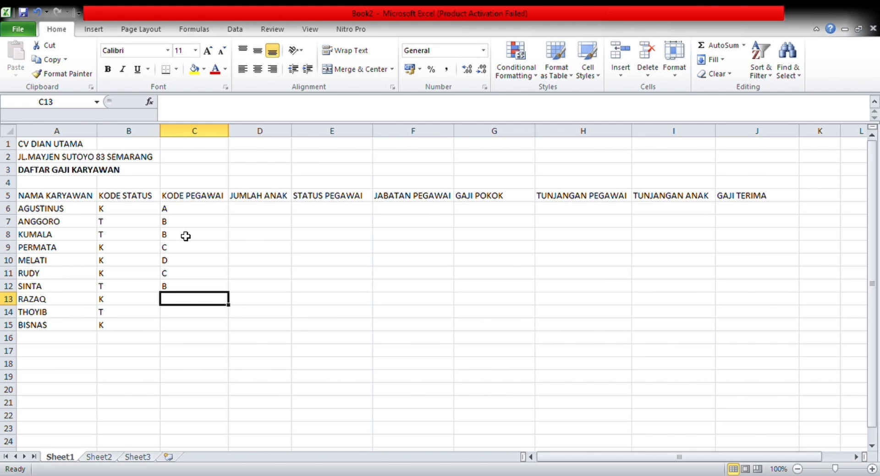
text(C)
key(Return)
text(C)
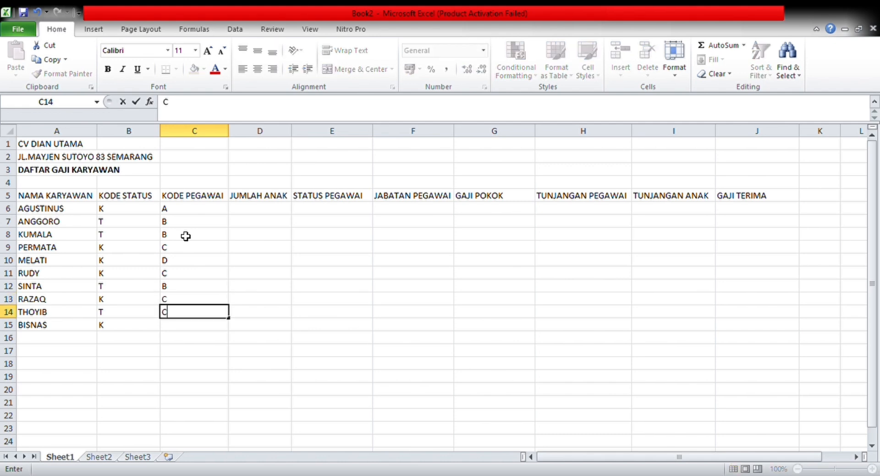
key(Return)
text(D)
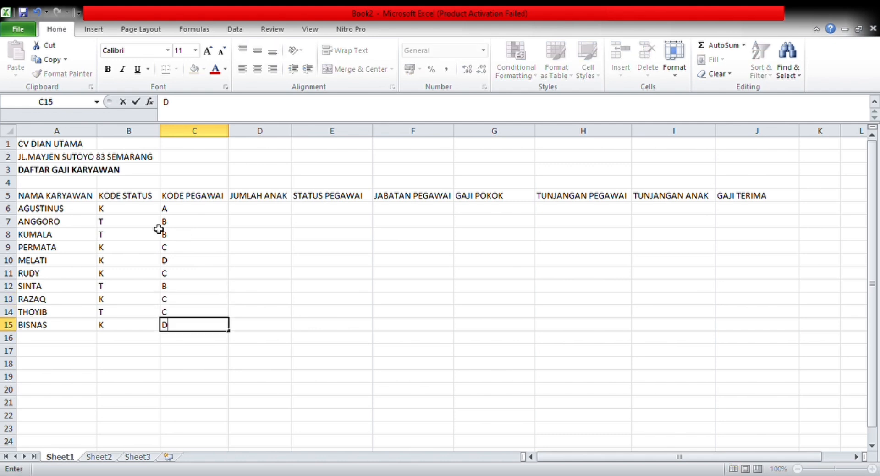
Enter the child counts 2, 0, 0, 4 and 1 in cells D6 to D10 under JUMLAH ANAK
click(246, 213)
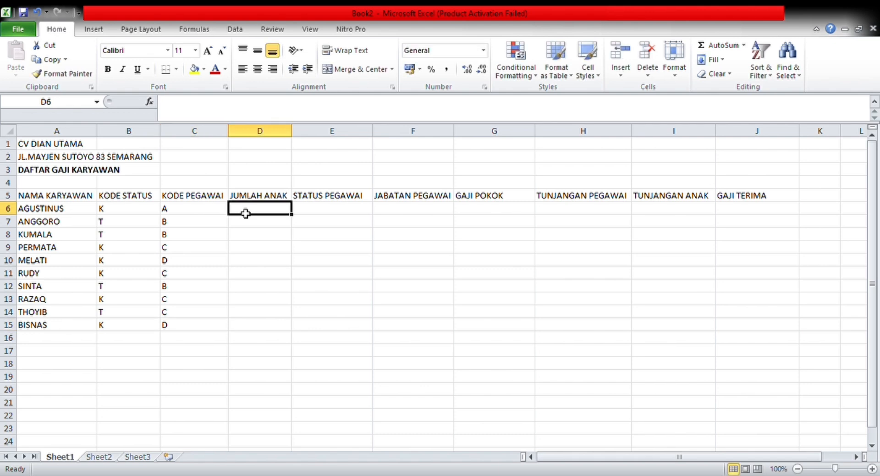
text(2)
key(Return)
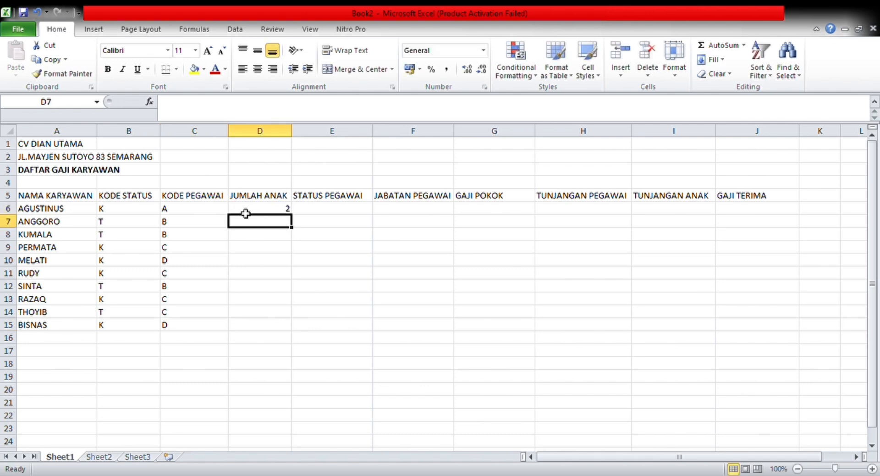
text(0)
key(Return)
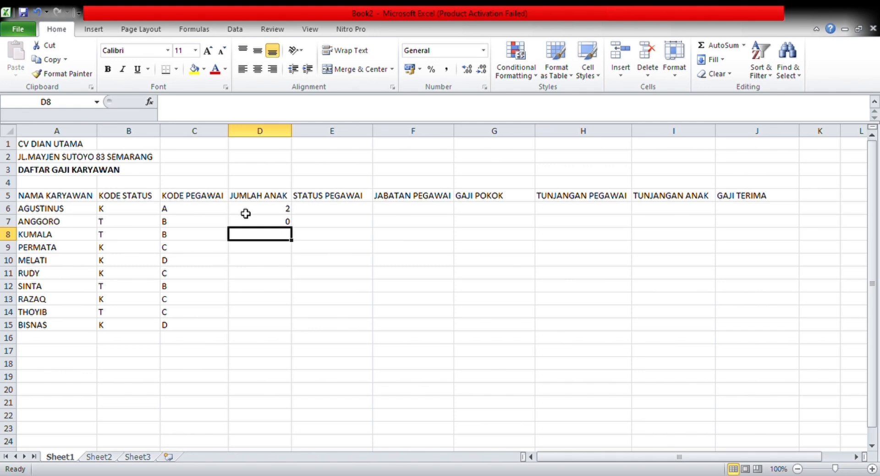
text(0)
key(Return)
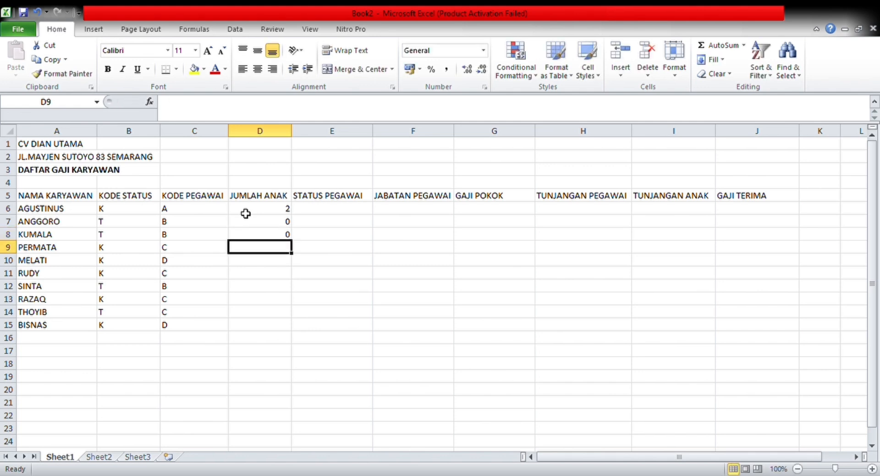
text(4)
key(Return)
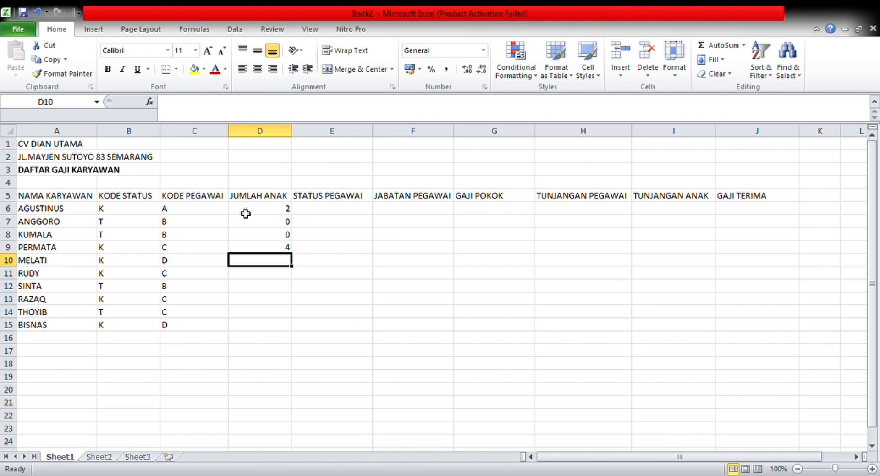
text(1)
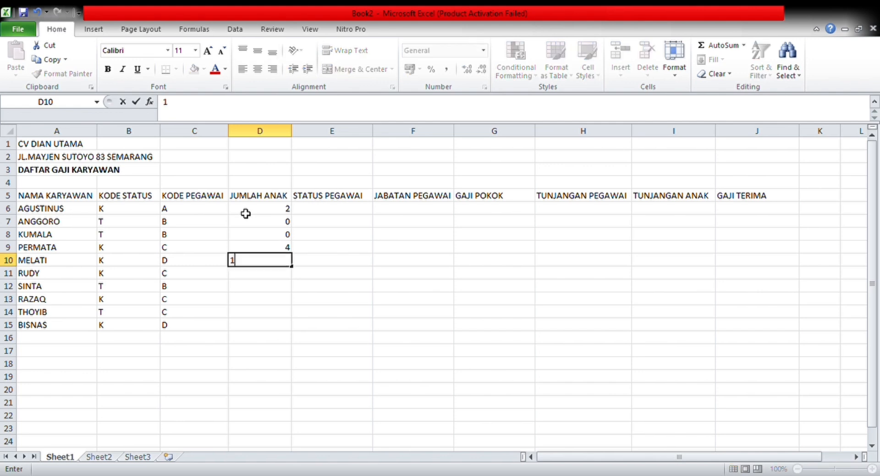
key(Return)
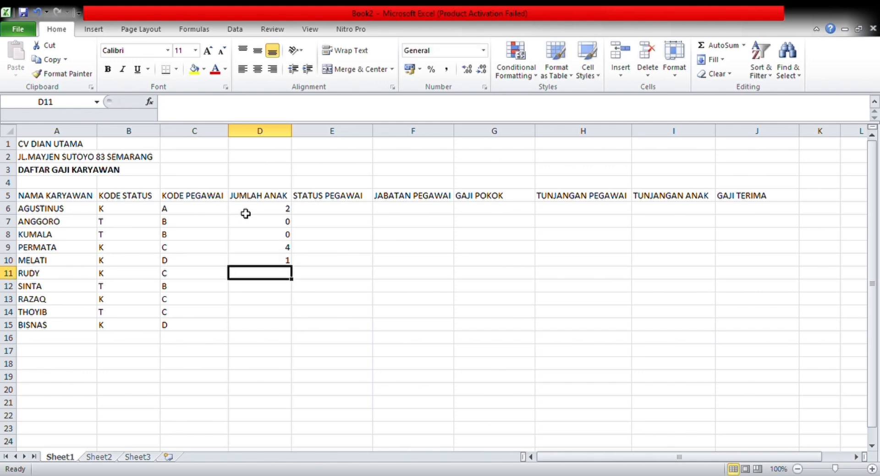
Complete the JUMLAH ANAK column with 0, 0, 4, 0 and 2 in cells D11 to D15
text(0)
key(Return)
text(0)
key(Return)
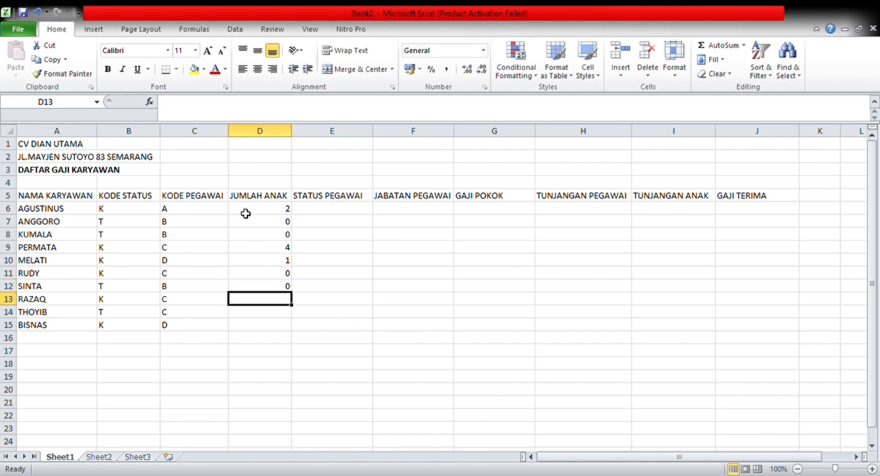
text(4)
key(Return)
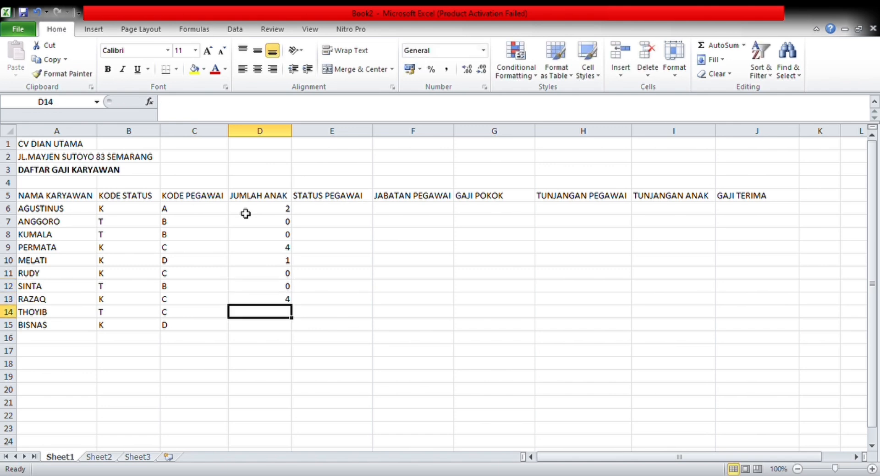
text(0)
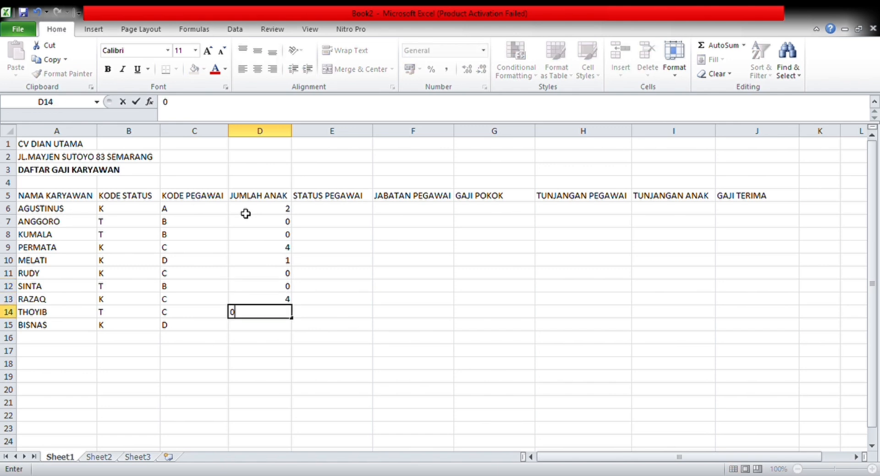
key(Return)
text(2)
key(Return)
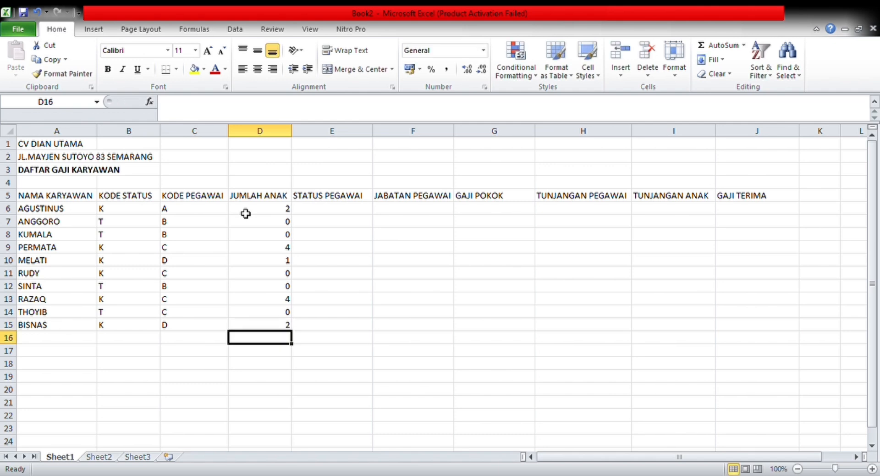
Enter the job titles PIMPINAN, MANAGER and MANAGER in cells F6 to F8 under JABATAN PEGAWAI
click(333, 208)
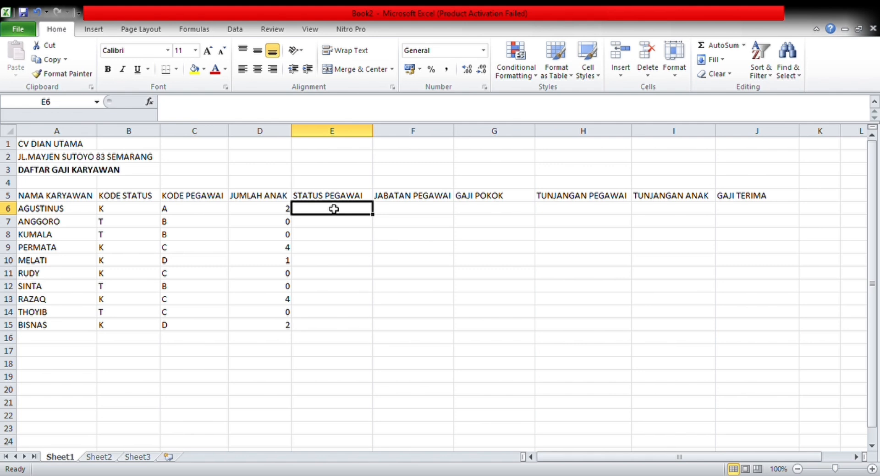
click(26, 198)
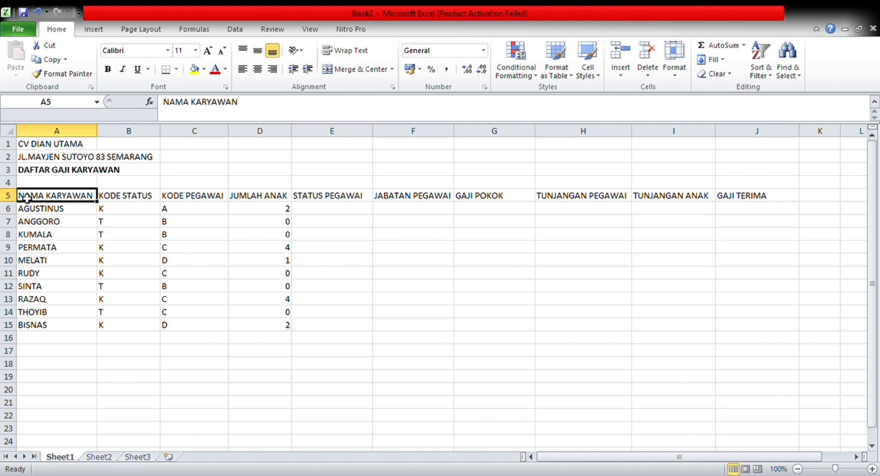
click(328, 212)
key(Right)
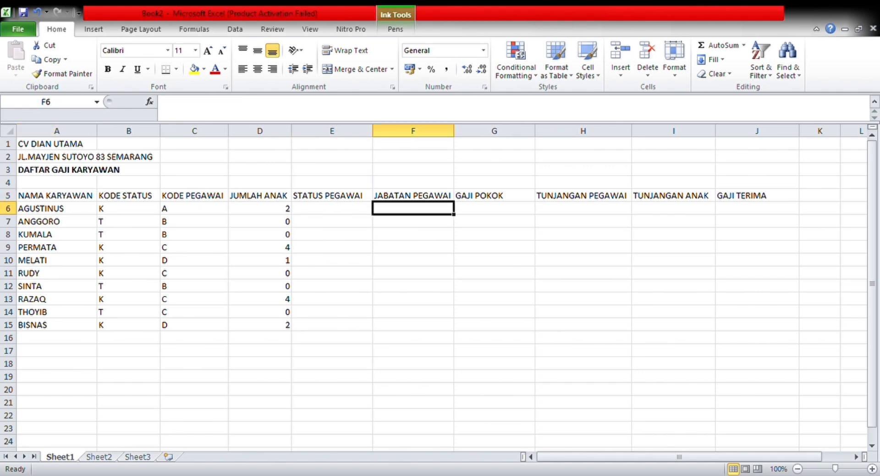
text(P)
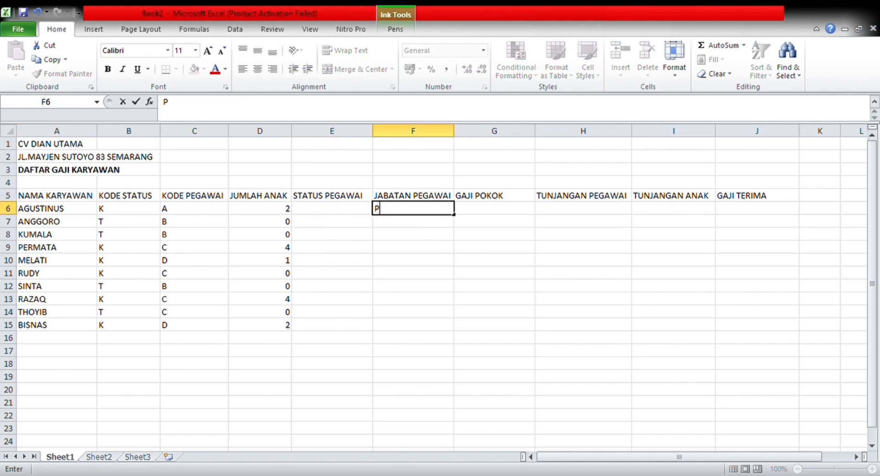
text(IMPINAN)
key(Return)
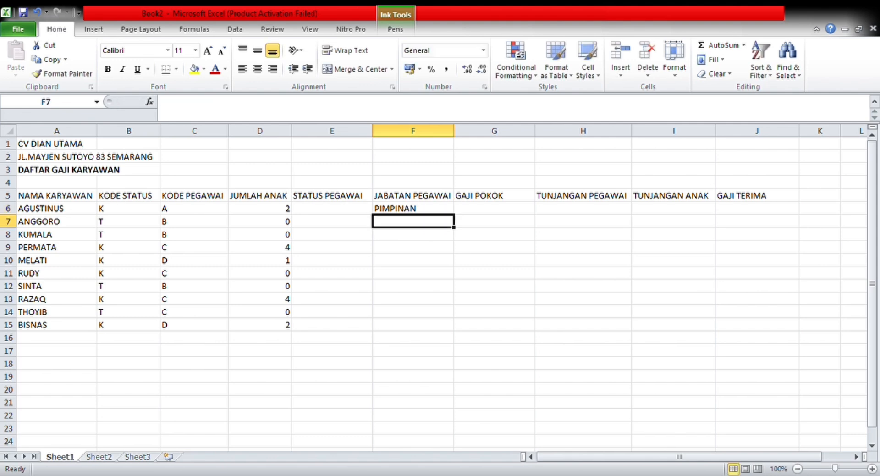
text(MANAGER)
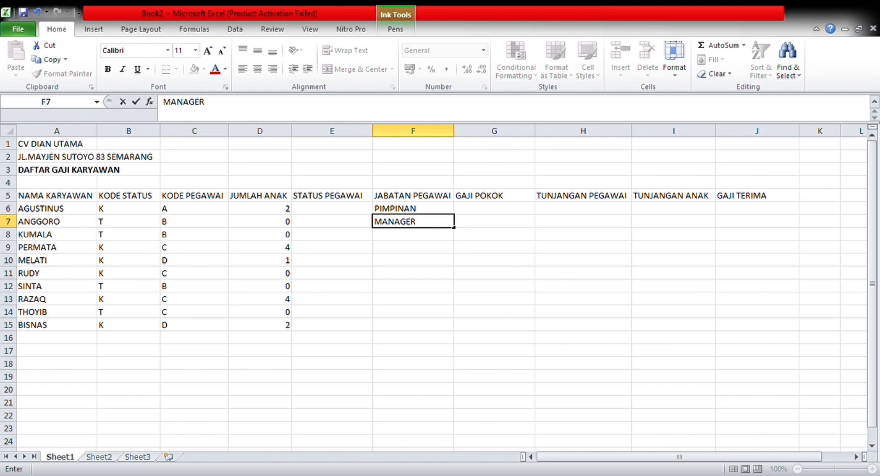
key(Return)
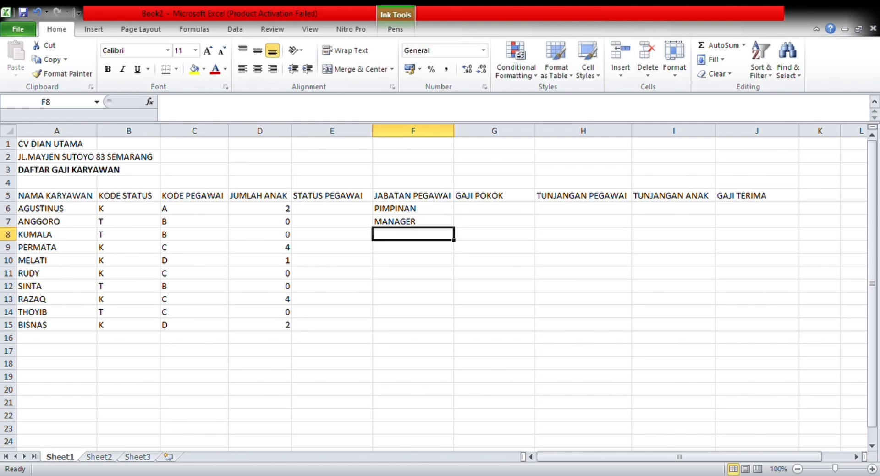
text(MANAGER)
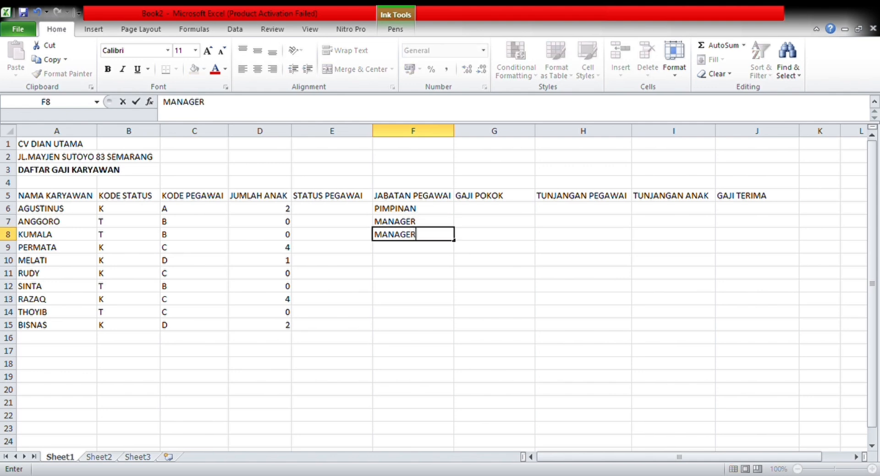
key(Return)
Enter the job titles STAFF, UMUM and STAFF in cells F9 to F11
text(STAFF)
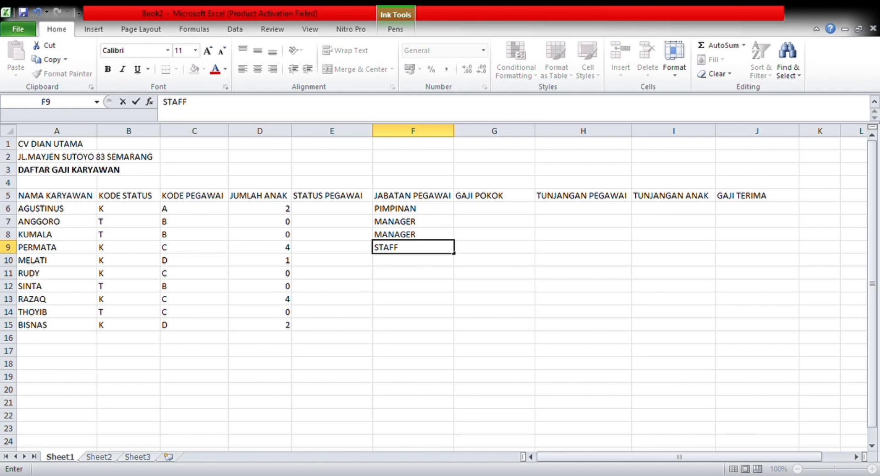
key(Return)
text(UMUM)
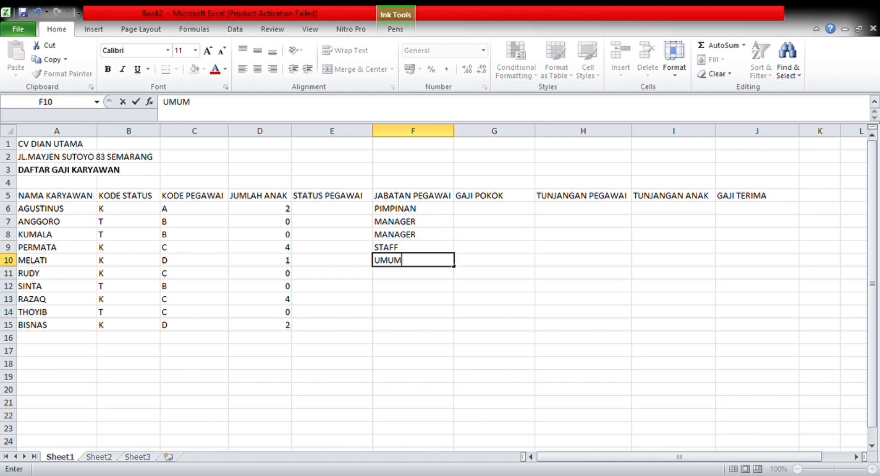
key(Return)
text(STAFF)
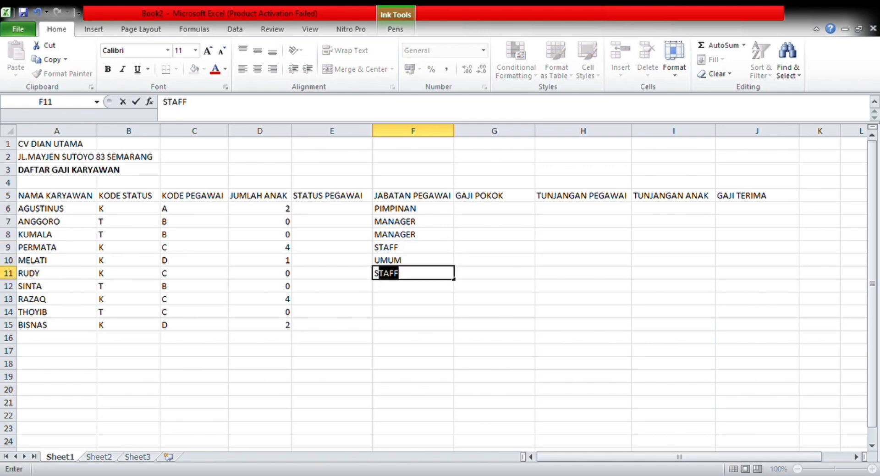
key(Return)
Complete the JABATAN PEGAWAI column with MANAGER, STAFF, STAFF and UMUM in cells F12 to F15
text(MANAGER)
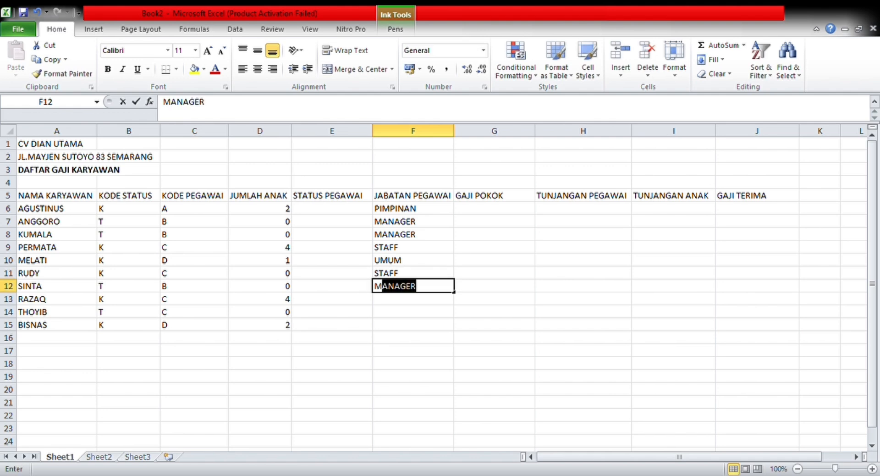
key(Return)
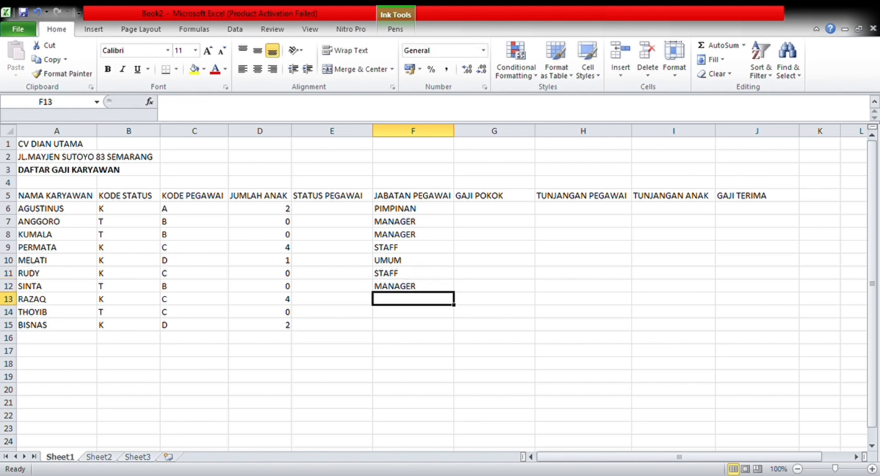
text(STAFF)
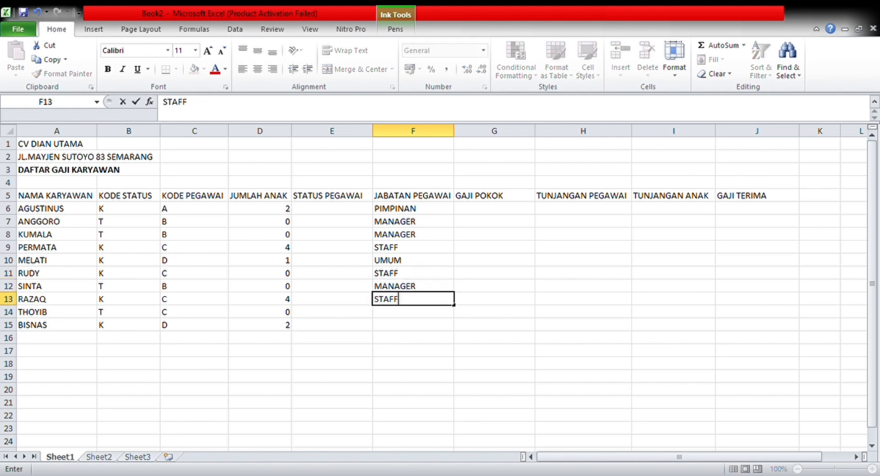
key(Return)
text(STAFF)
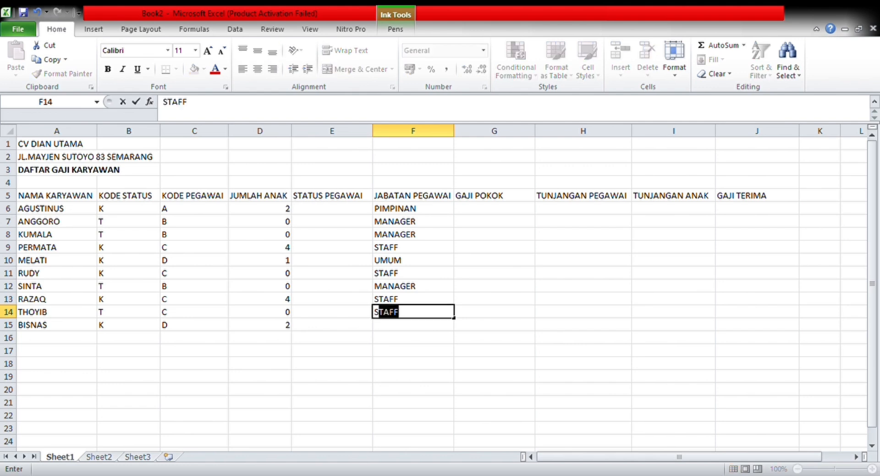
key(Return)
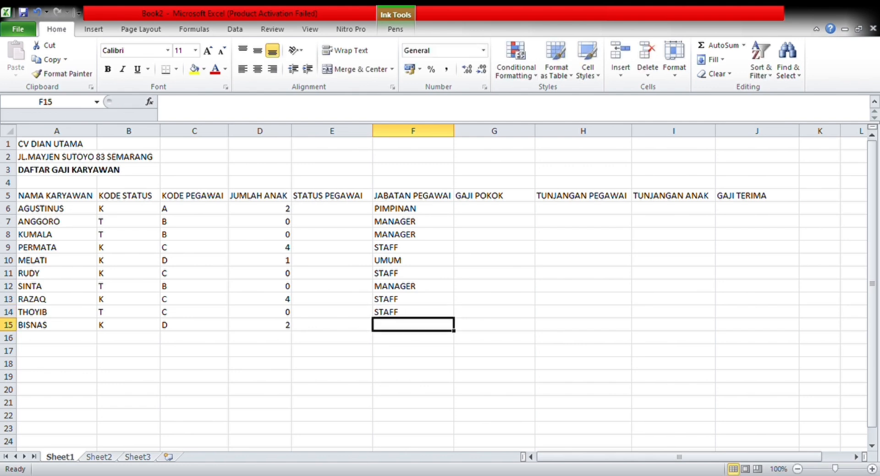
text(UMUM)
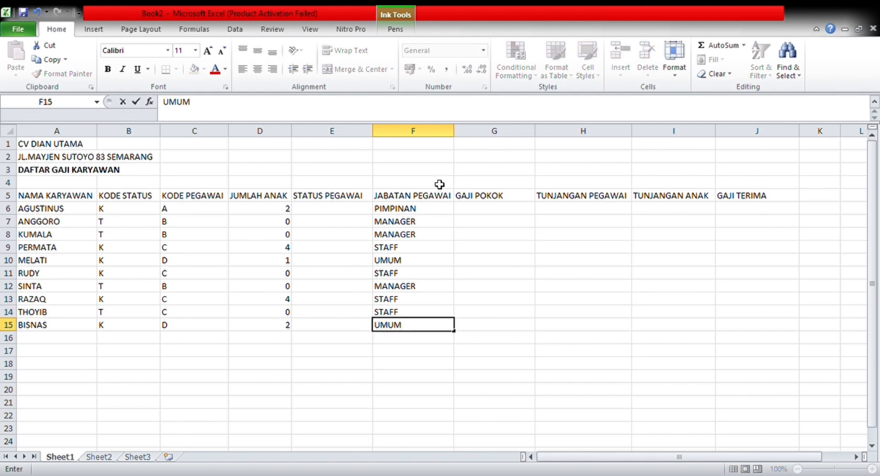
Enter the formula =IF(B6="K";"KAWIN";"TIDAK") in cell E6 under STATUS PEGAWAI
click(343, 213)
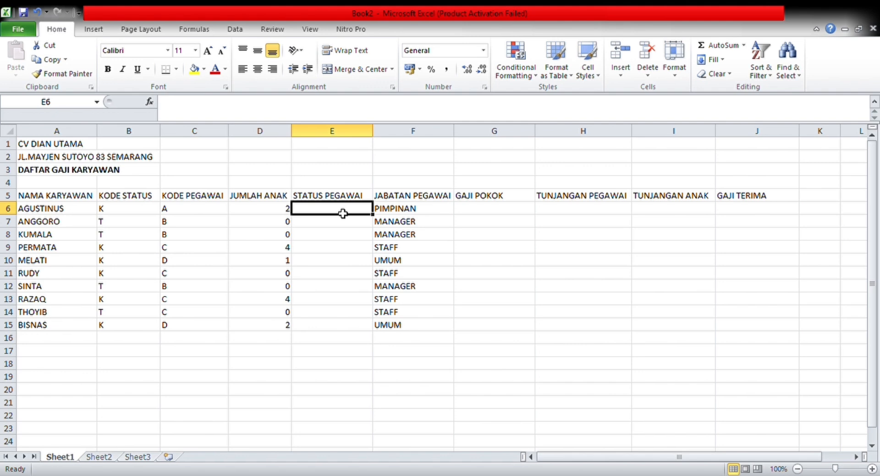
text(=)
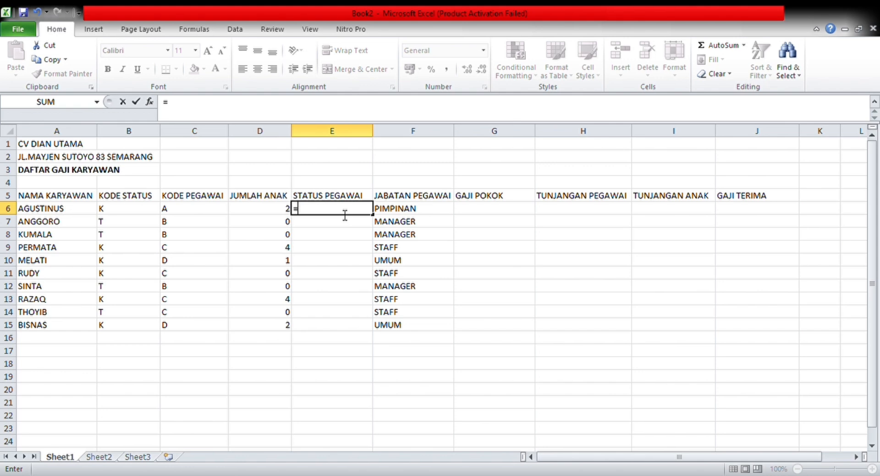
text(IF()
click(133, 211)
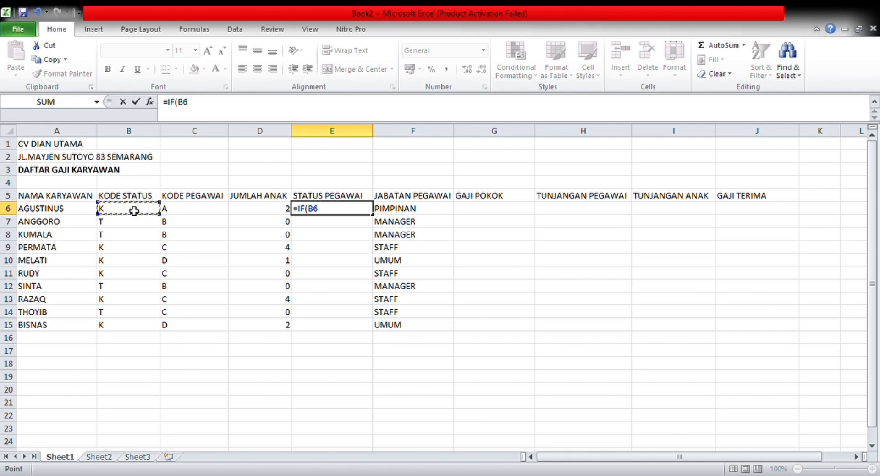
text(="K";)
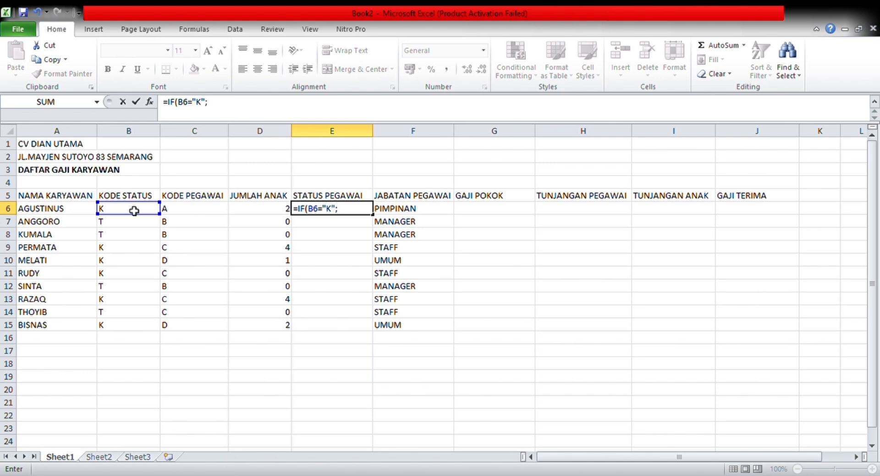
text("KAWIN)
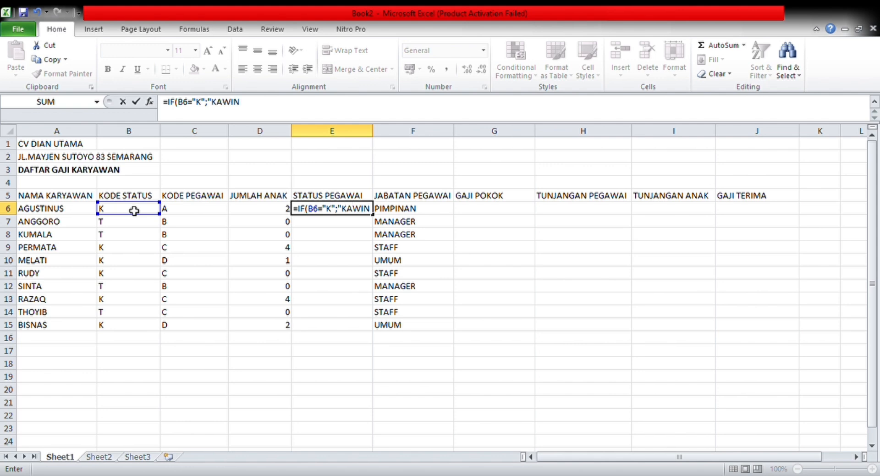
text(";"TIDAK)
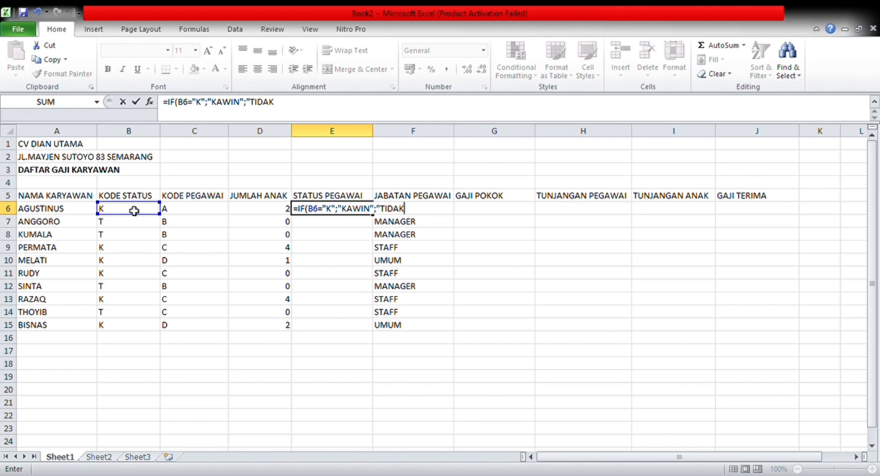
text("))
key(Return)
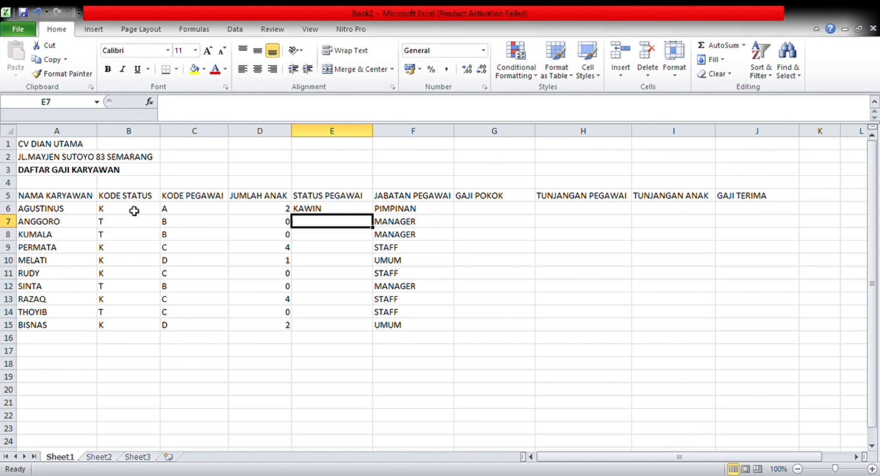
Copy the STATUS PEGAWAI formula from E6 down to E15
click(364, 210)
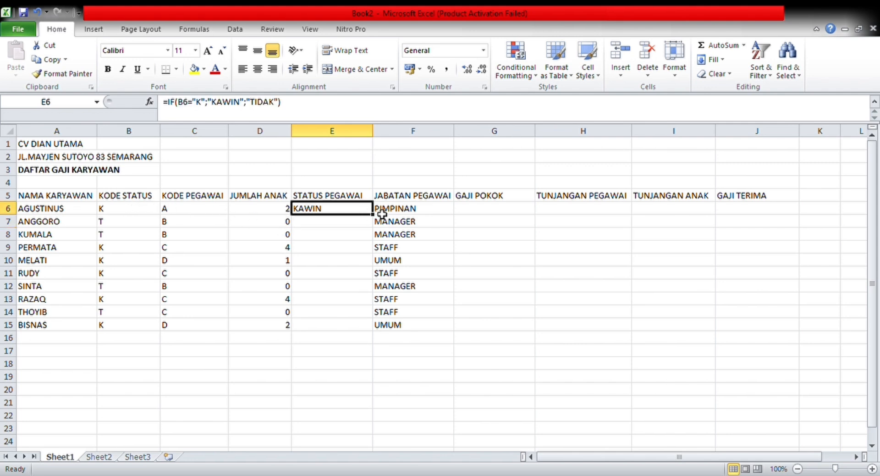
drag(370, 215, 377, 333)
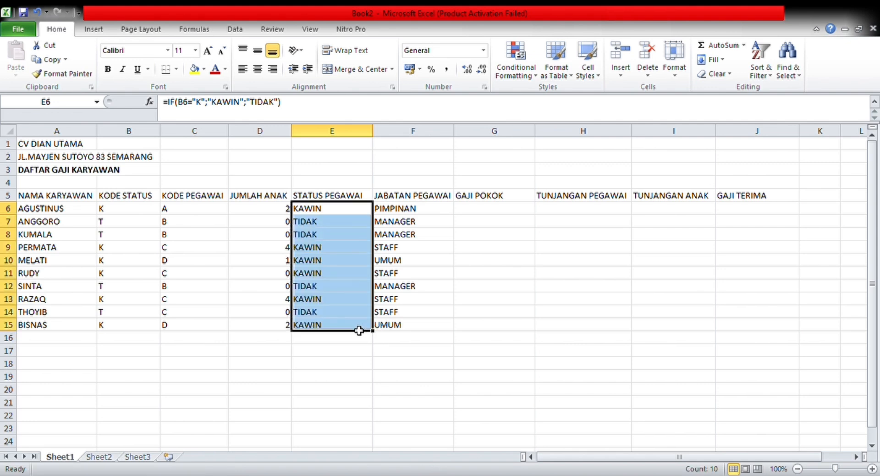
click(358, 330)
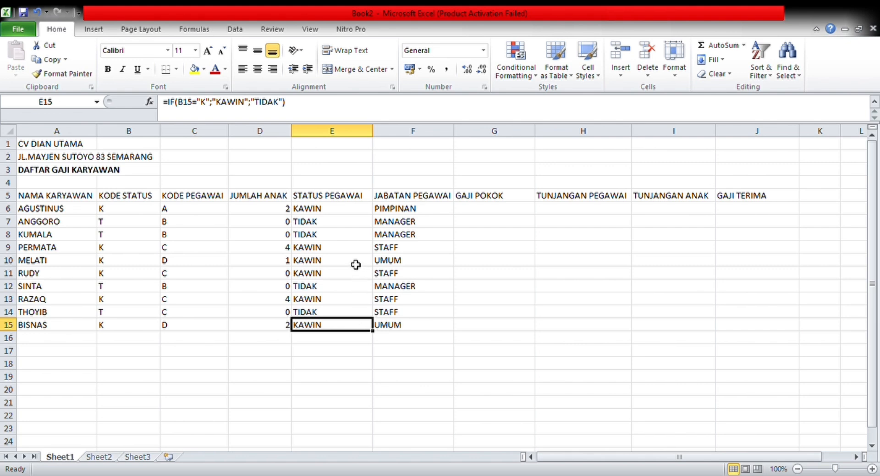
click(466, 212)
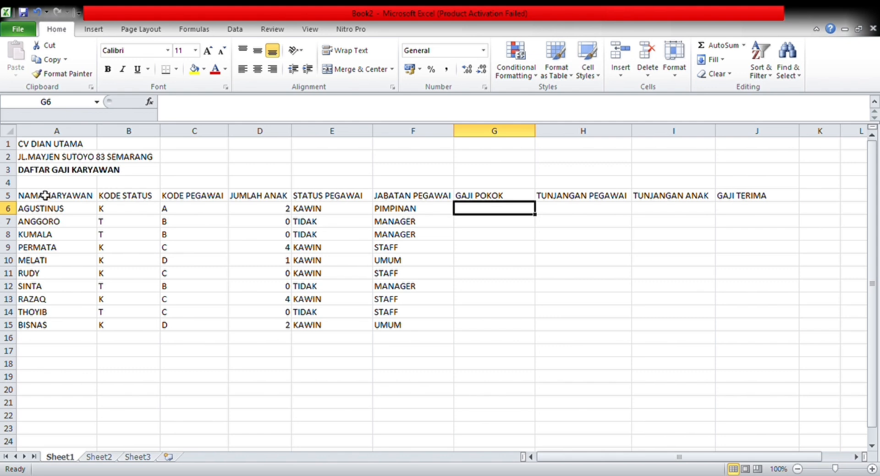
Apply all borders to the payroll table in the range A5:J15
click(47, 198)
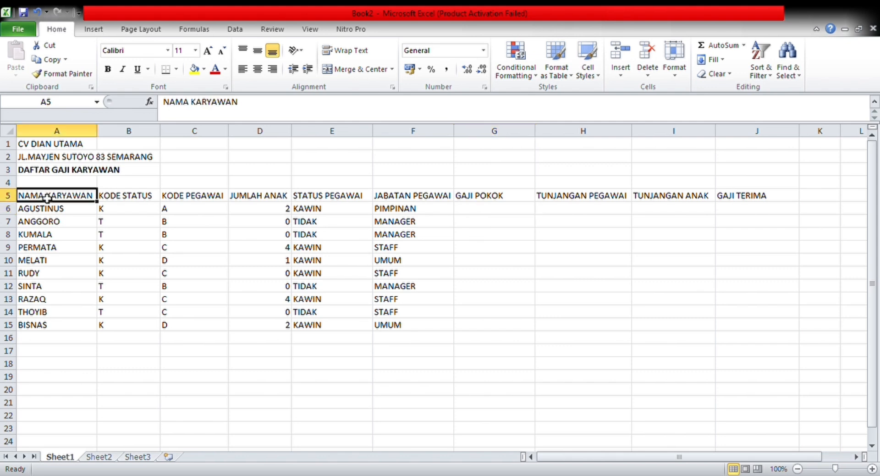
key(shift+Right)
key(shift+Right)
key(shift+Right)
key(shift+Right)
key(shift+Right)
key(shift+Right)
key(shift+Right)
key(shift+Right)
key(shift+Right)
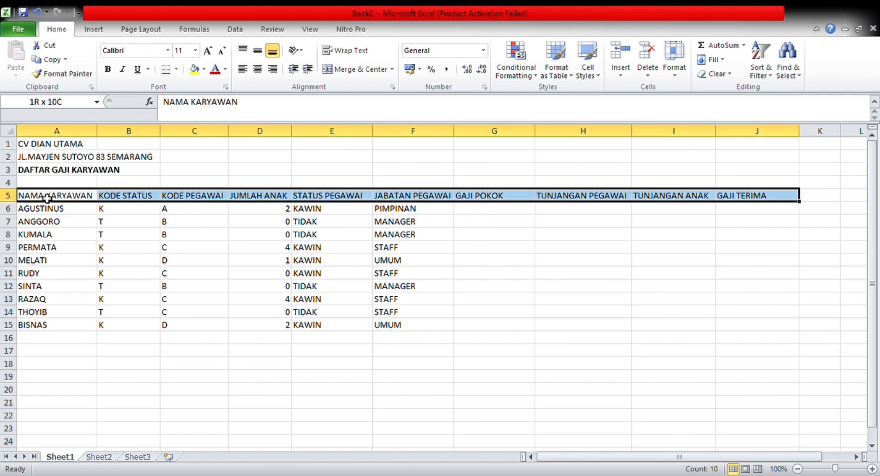
key(shift+Down)
key(shift+Down)
key(shift+Down)
key(shift+Down)
key(shift+Down)
key(shift+Down)
key(shift+Down)
key(shift+Down)
key(shift+Down)
key(shift+Down)
key(shift+Down)
key(shift+Down)
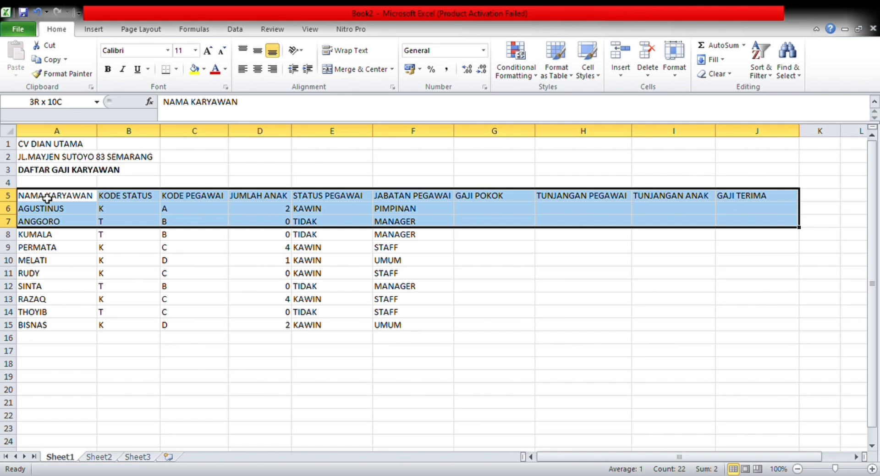
key(shift+Up)
key(shift+Up)
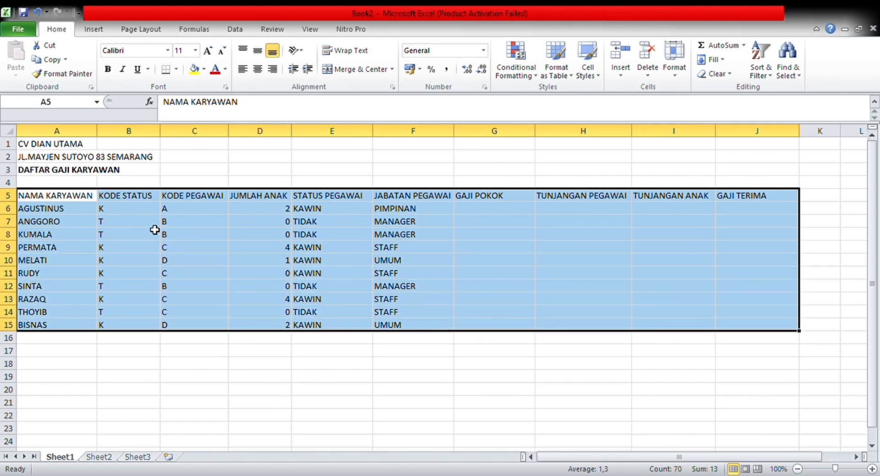
click(175, 70)
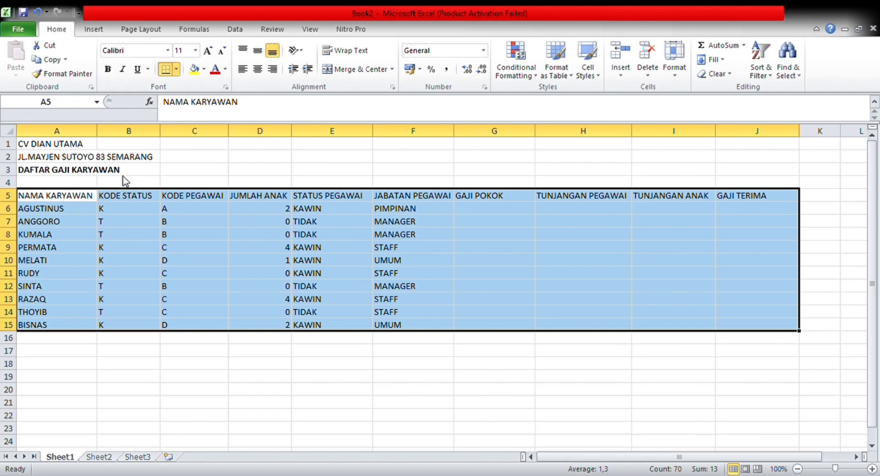
click(124, 175)
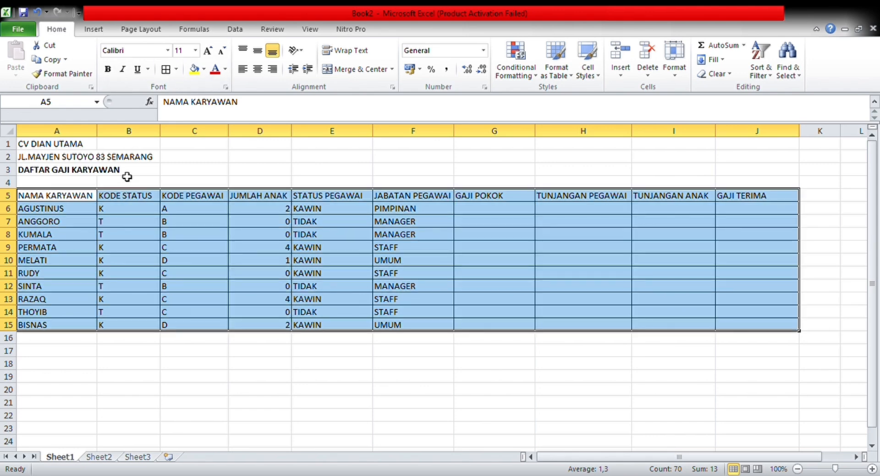
click(309, 364)
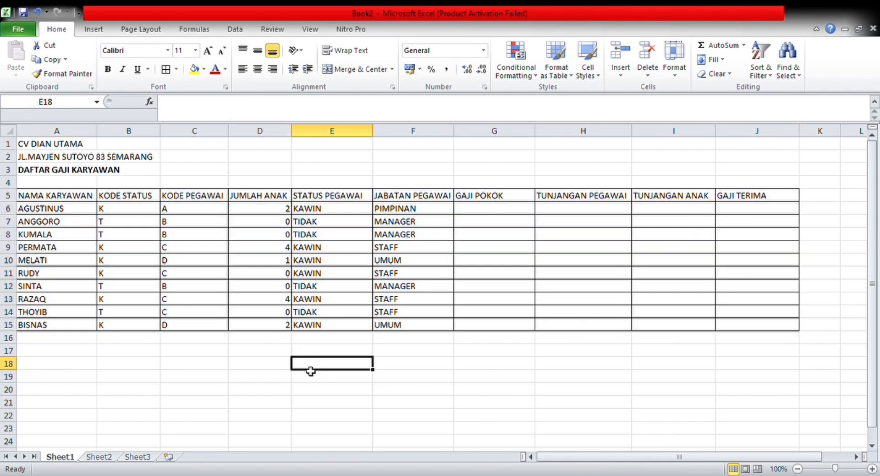
click(472, 215)
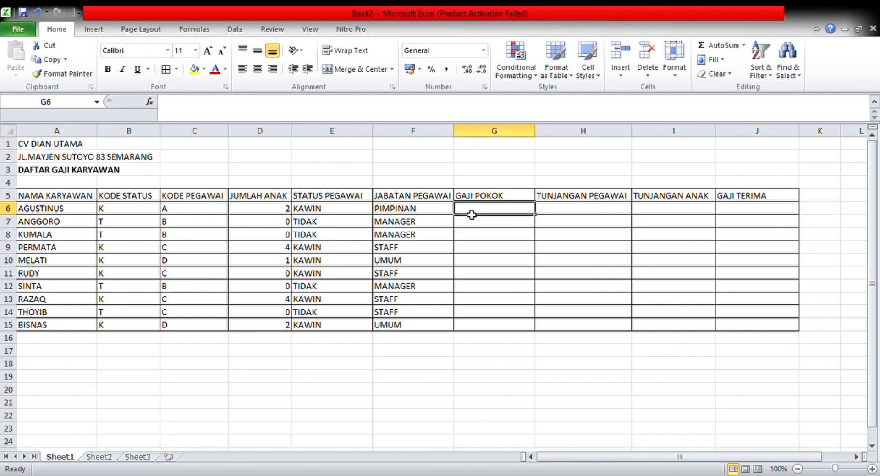
text(IF)
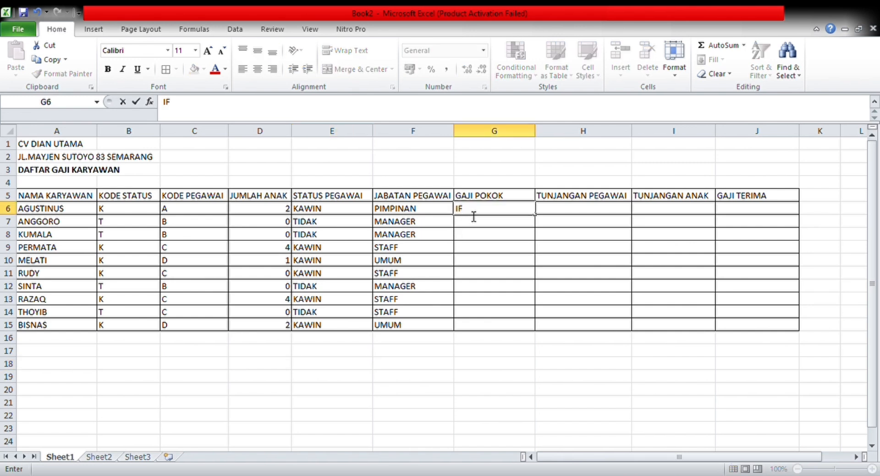
text(()
key(BackSpace)
key(BackSpace)
key(BackSpace)
text(=)
key(BackSpace)
text(=IF)
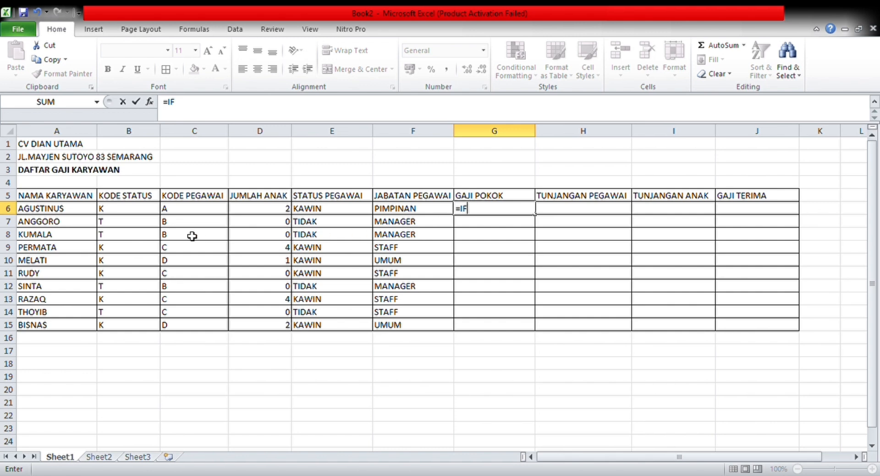
click(214, 211)
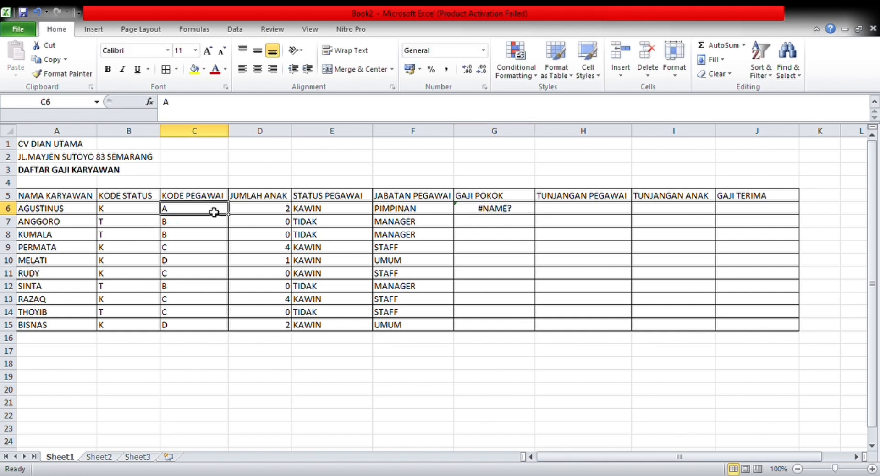
click(500, 212)
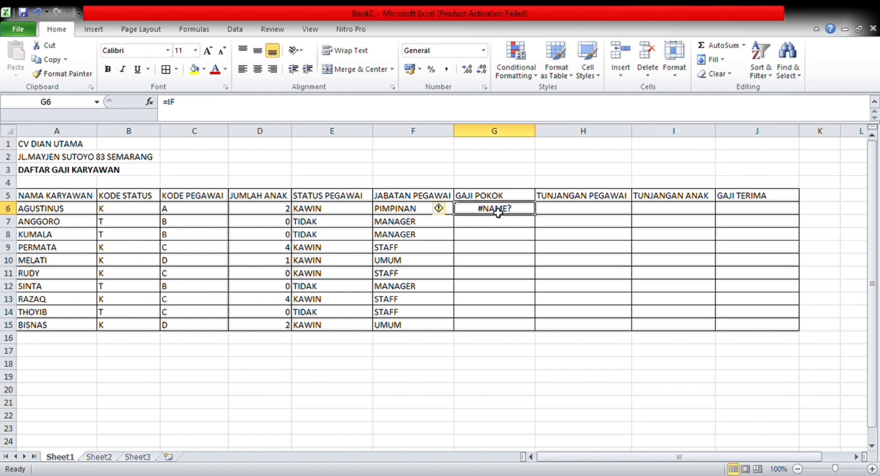
key(BackSpace)
Begin the GAJI POKOK formula in cell G6 with =IF(C6="A";1500000;IF(C6="B";1000000
text(=)
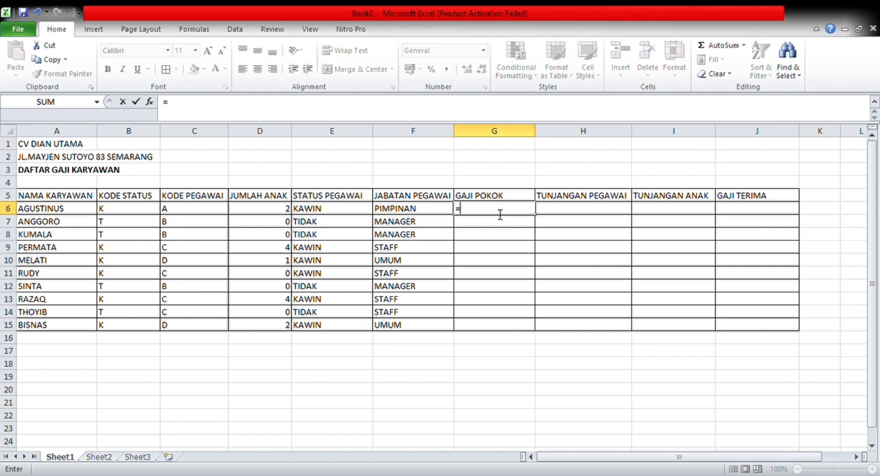
text(IF()
click(188, 210)
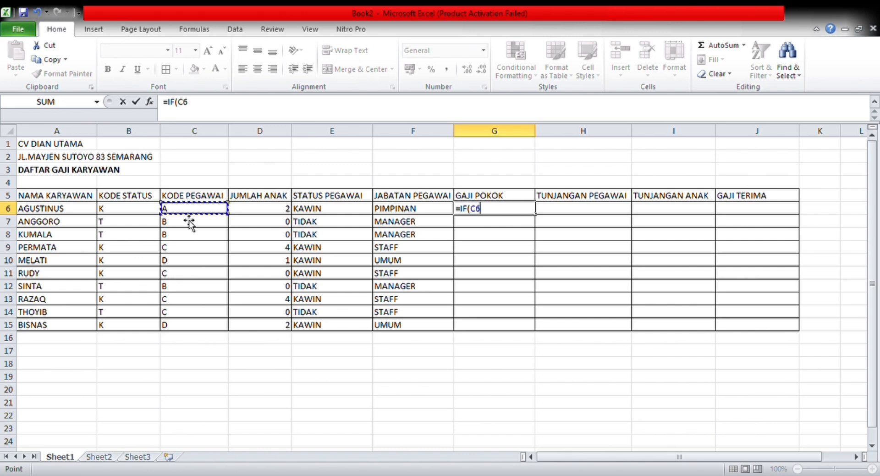
text(="A")
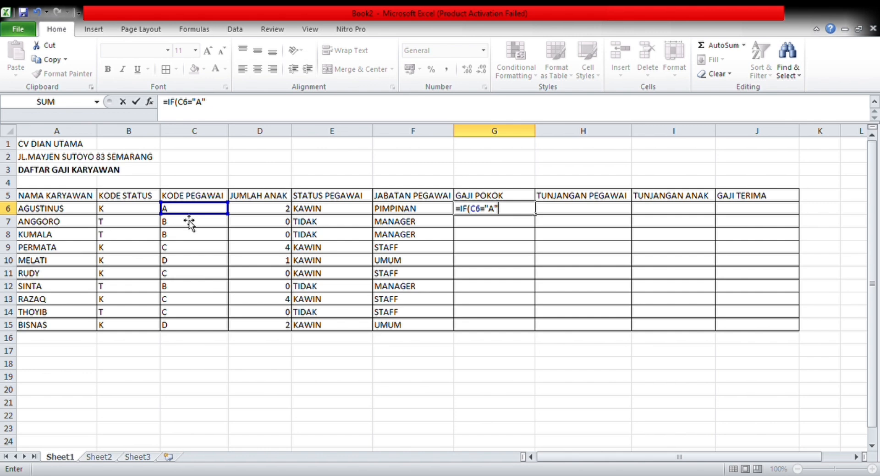
text(;)
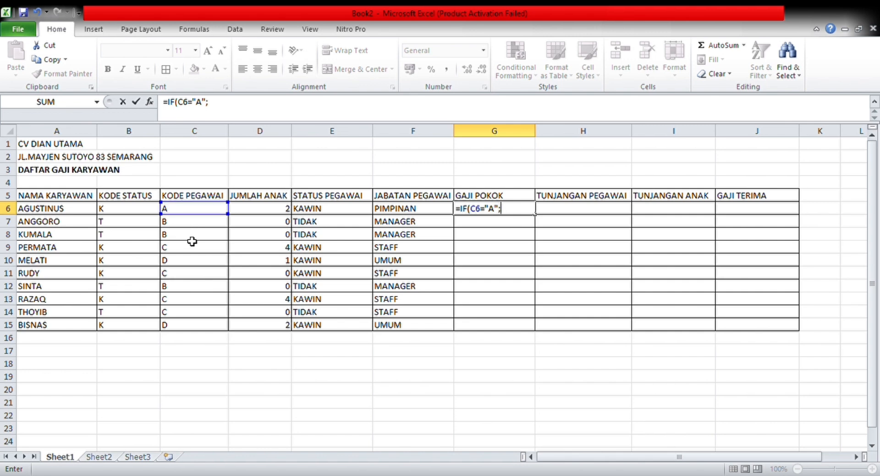
text(15)
text(00000)
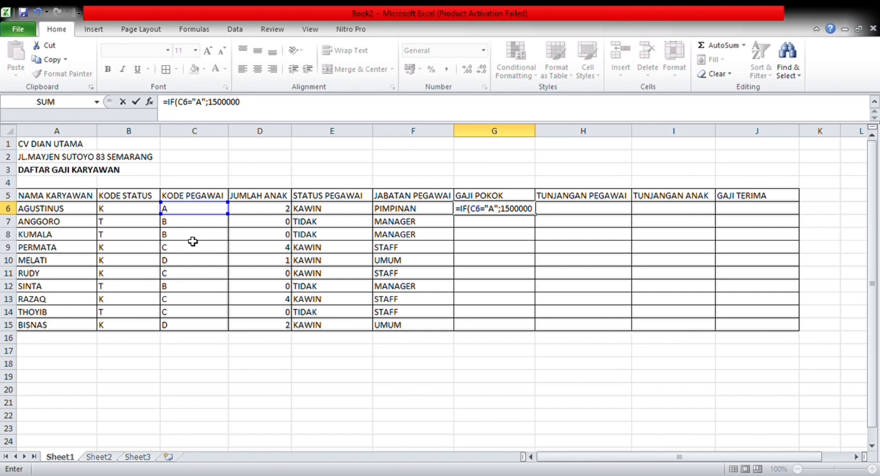
text(;IF()
click(203, 210)
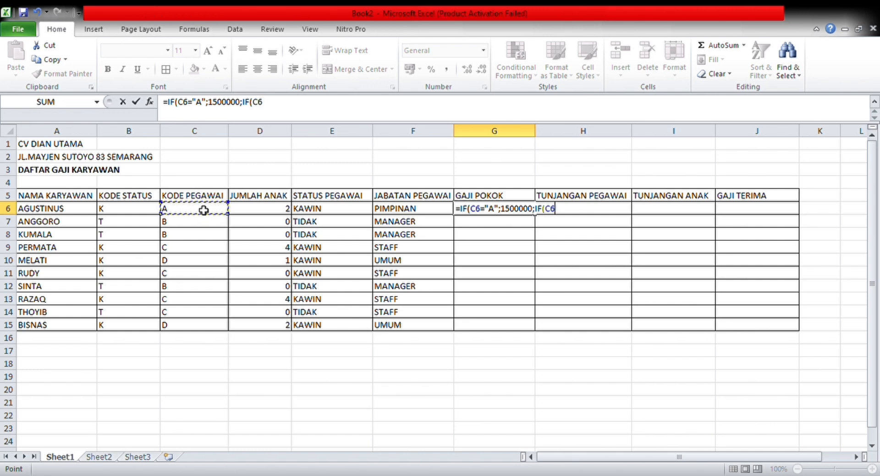
text(="B";)
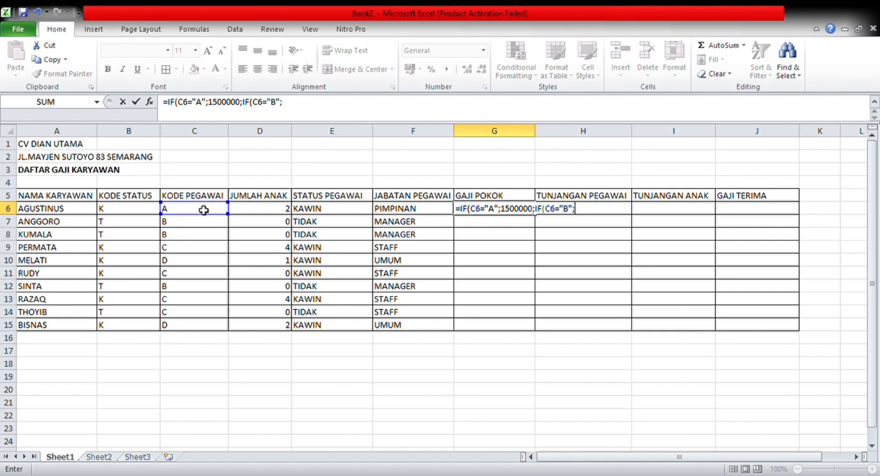
text(1000000)
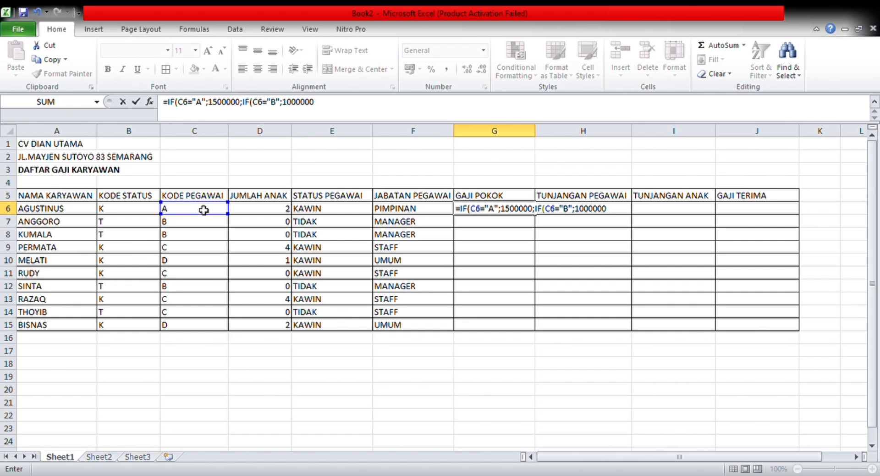
Complete the G6 formula with ;IF(C6="C";750000;IF(C6="D";500000)))) and confirm it
text(;IF()
click(200, 210)
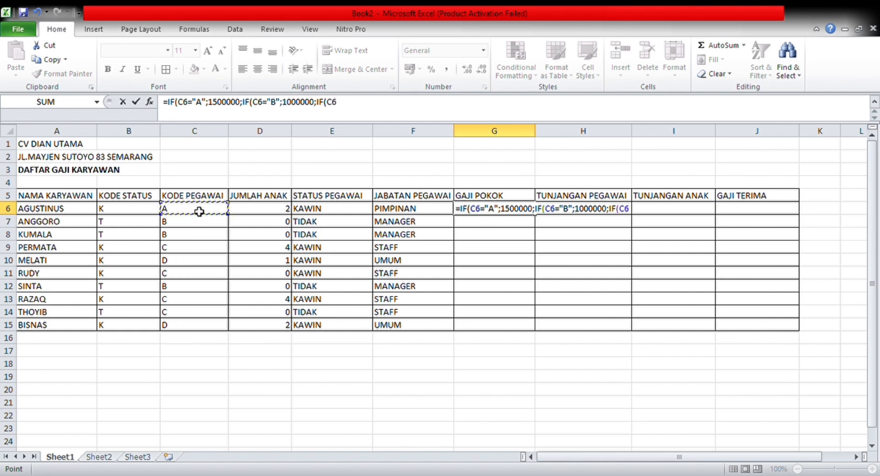
text(="C")
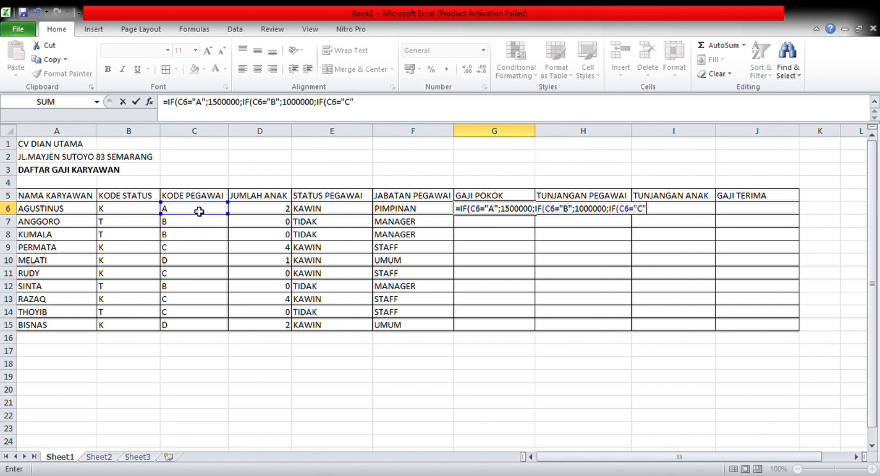
text(;750000)
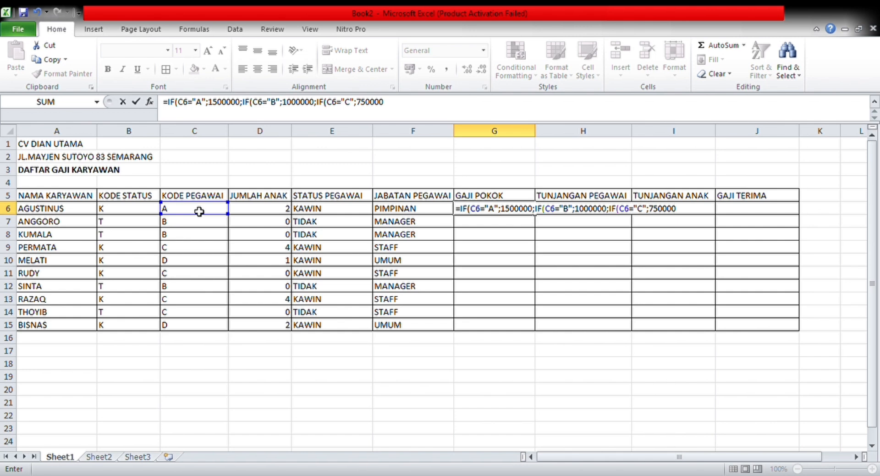
text(;IF()
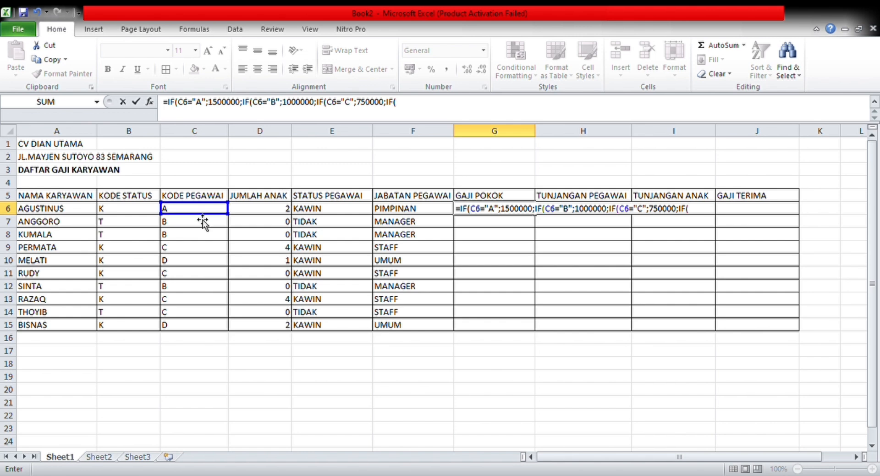
click(202, 210)
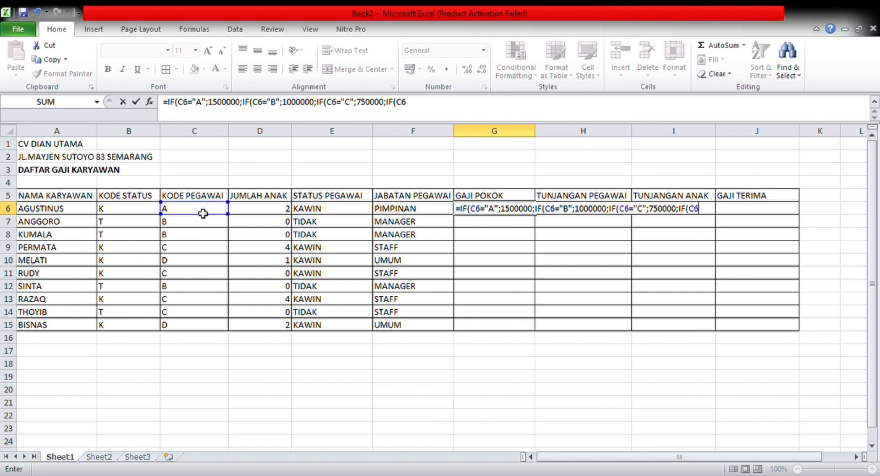
text(="D";500000)
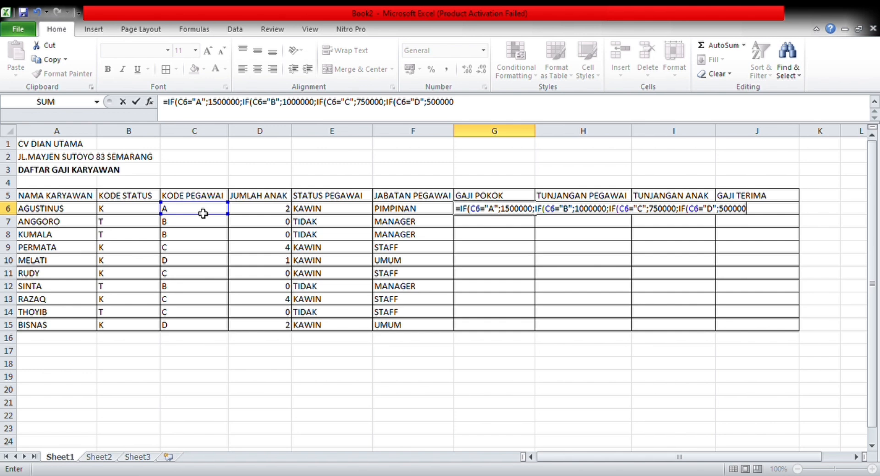
text()))))
key(Return)
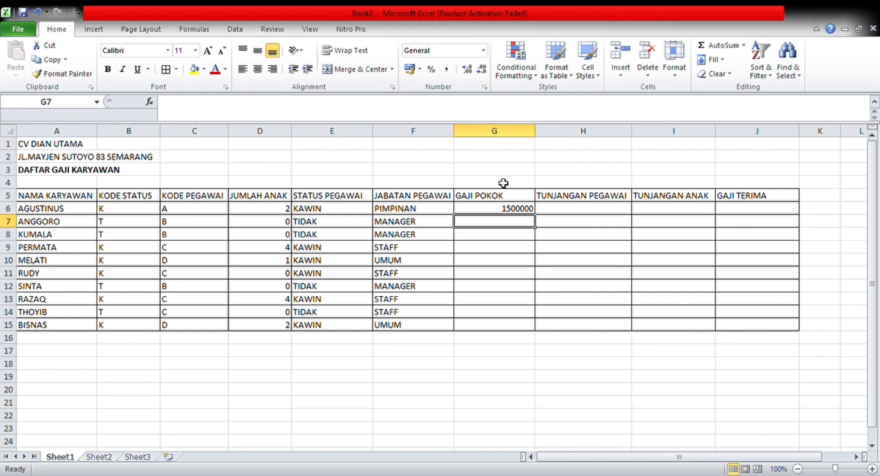
Copy the GAJI POKOK formula from G6 down to G15 and apply the Accounting number format to the range
click(517, 208)
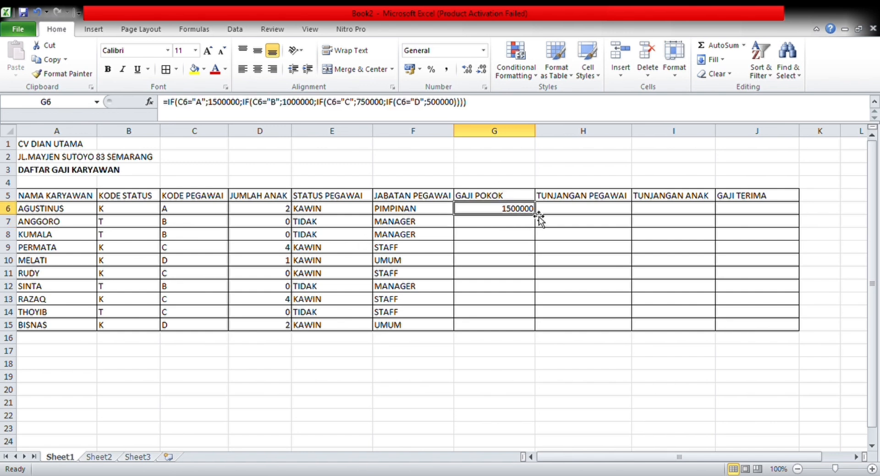
drag(535, 213, 531, 329)
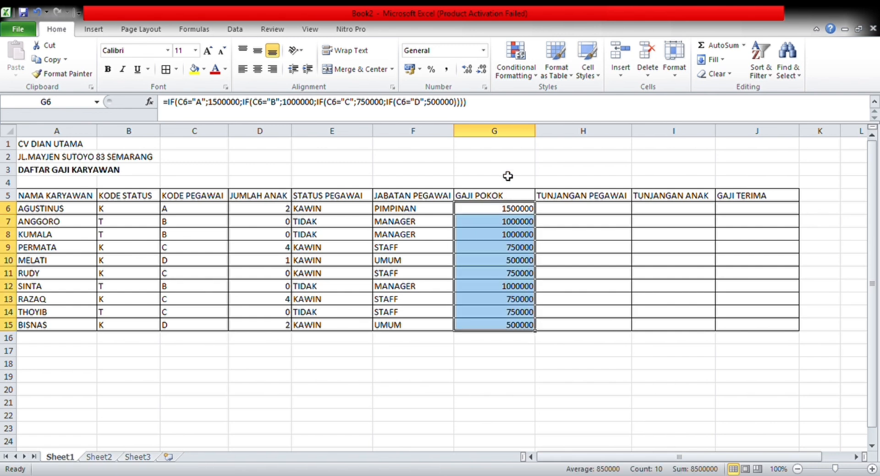
click(485, 49)
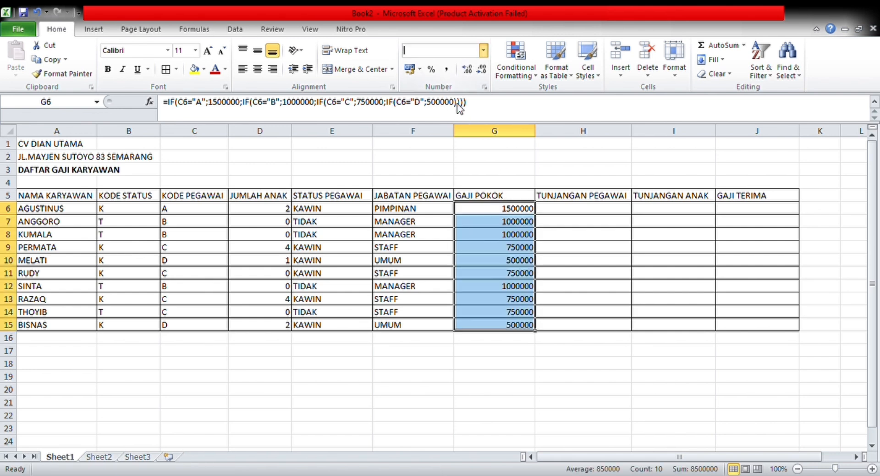
click(464, 153)
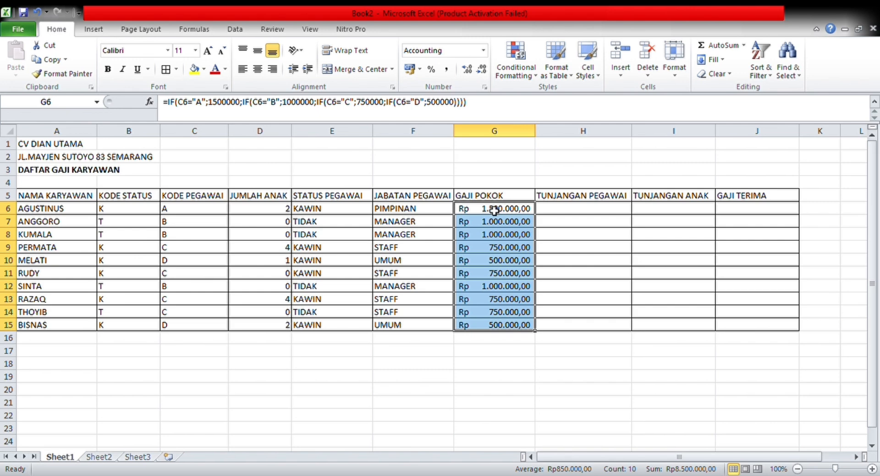
Enter the formula =IF(C6="A";7%*G6;IF(C6="B";7%*G6;0)) in cell H6 under TUNJANGAN PEGAWAI
click(556, 213)
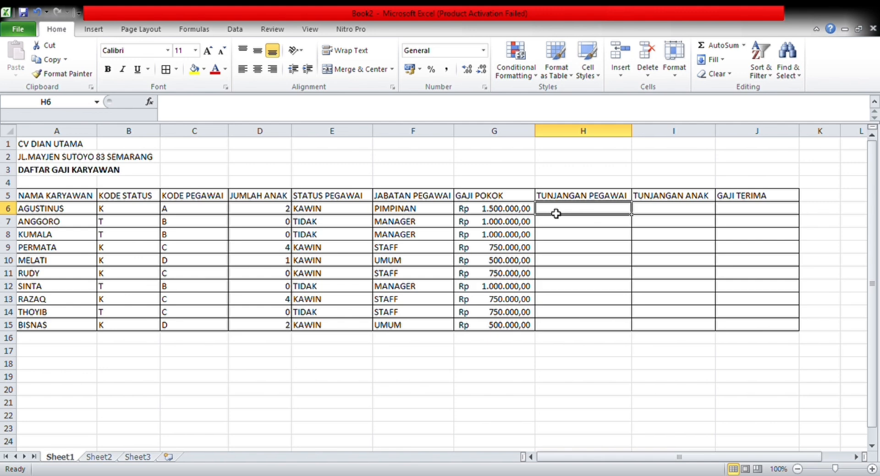
text(=)
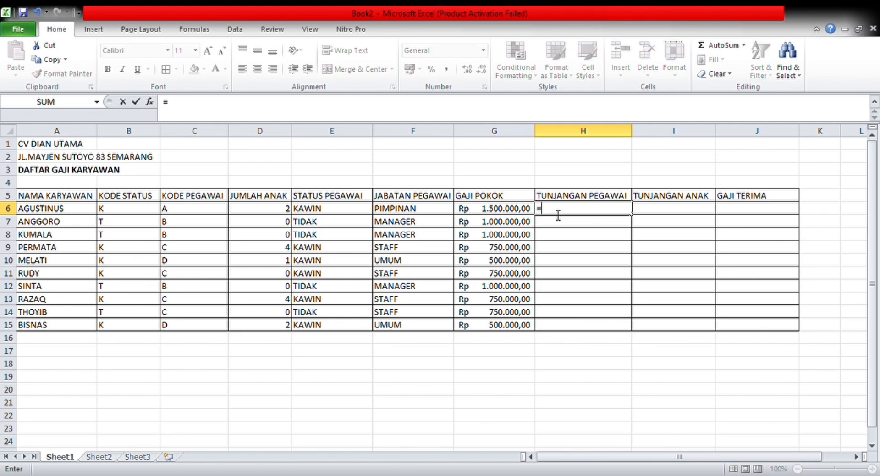
text(IF()
click(218, 212)
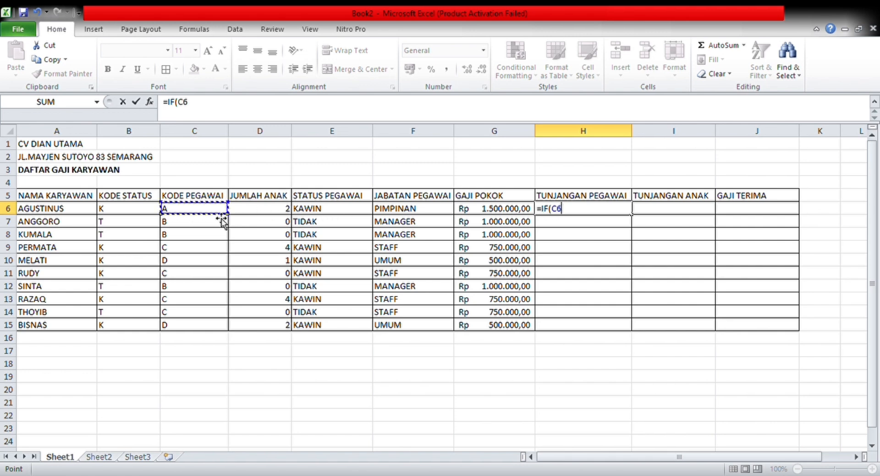
text(="A")
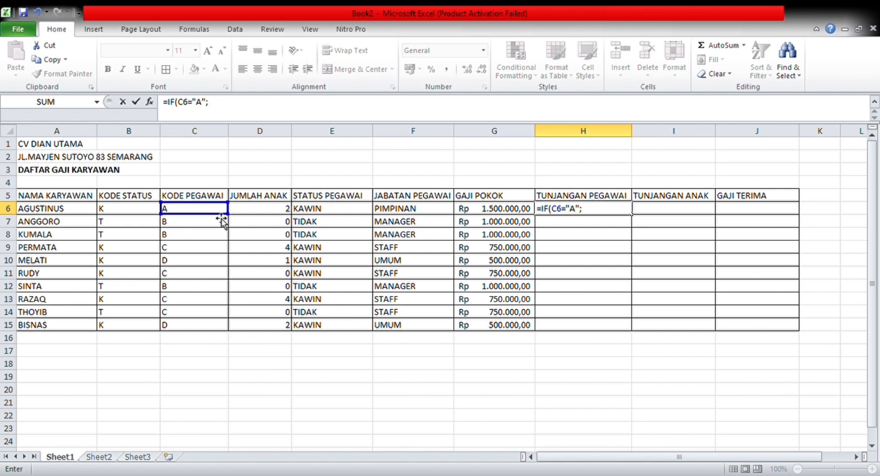
text(;7)
text(%*)
click(503, 211)
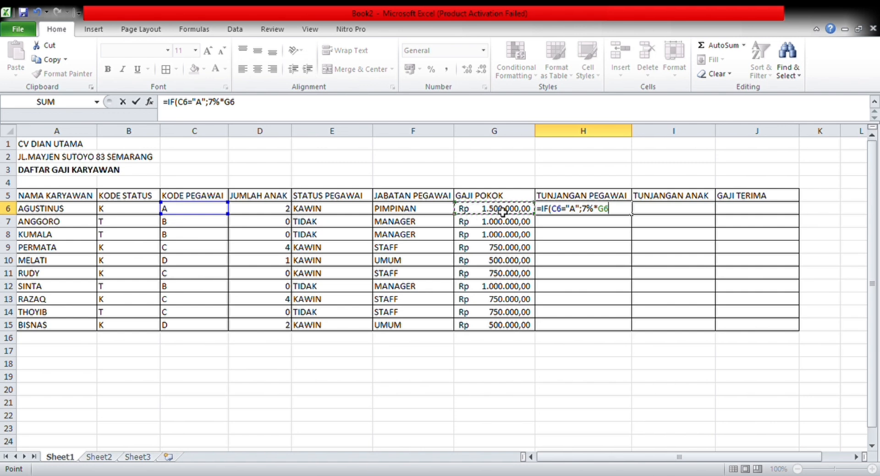
text(;IF()
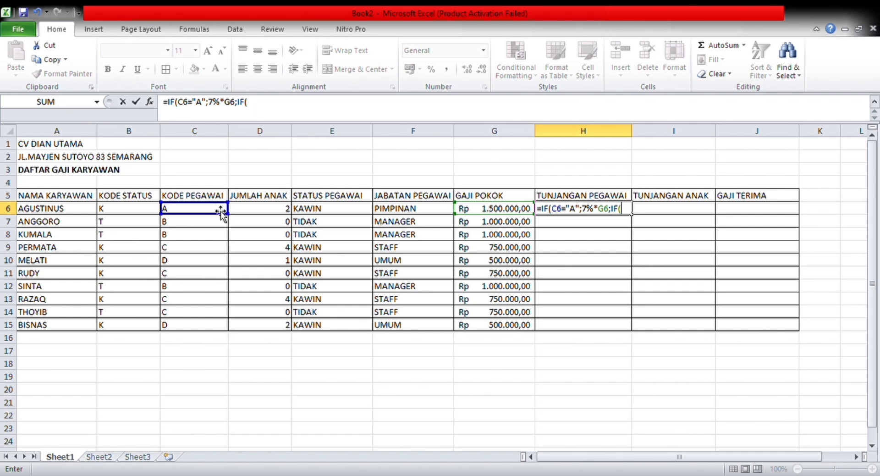
click(194, 213)
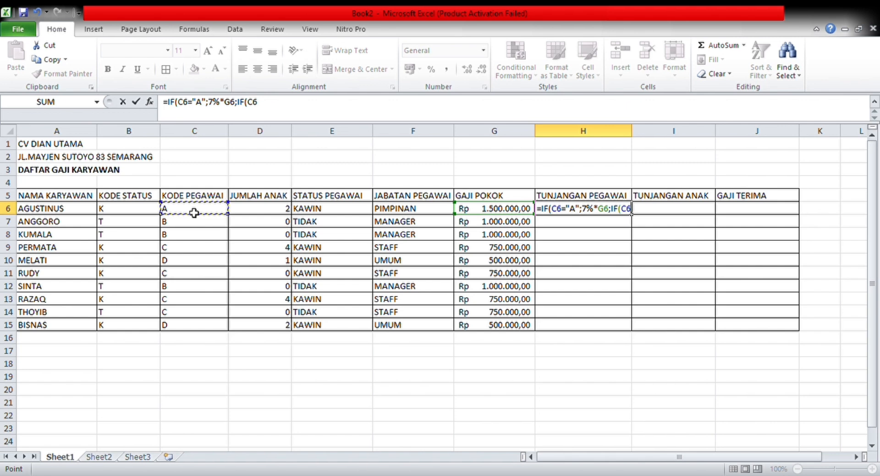
text(="B)
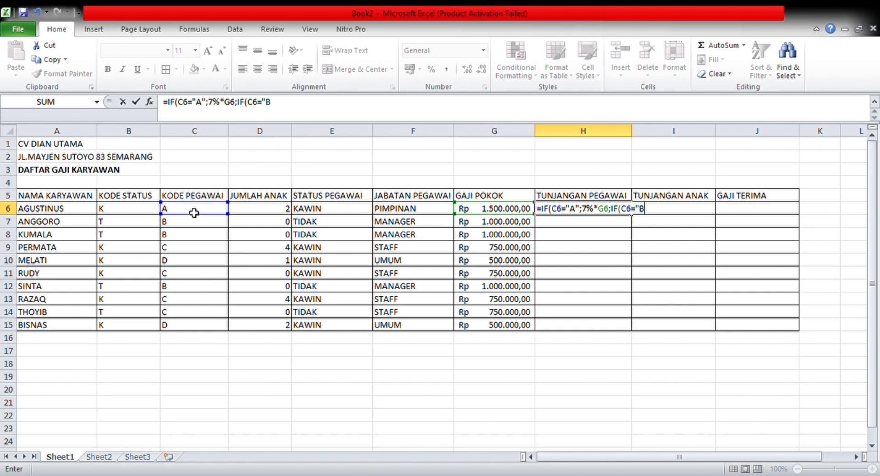
text(";7%*)
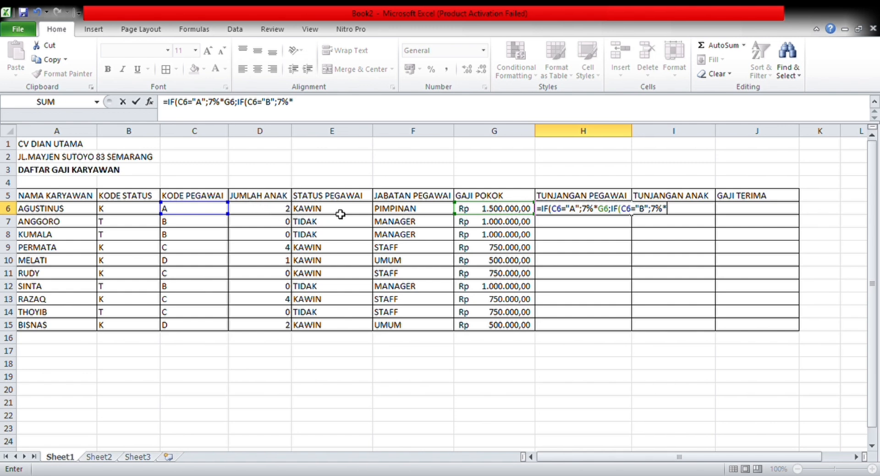
click(484, 211)
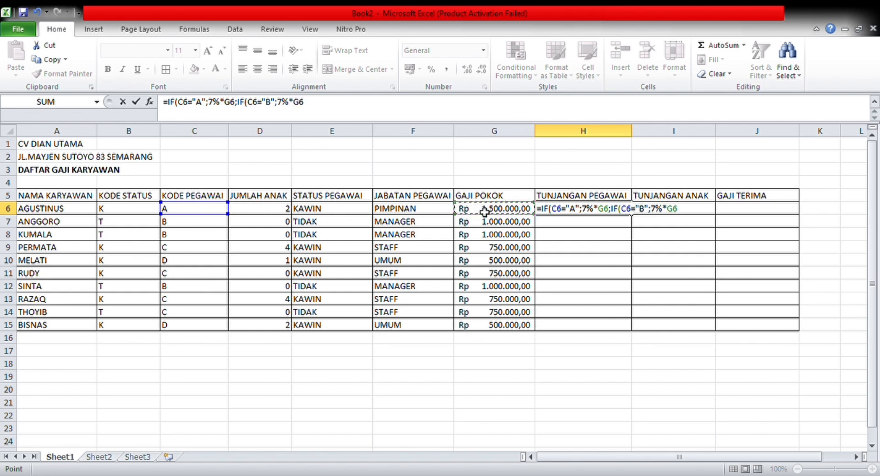
text(;0)))
key(Return)
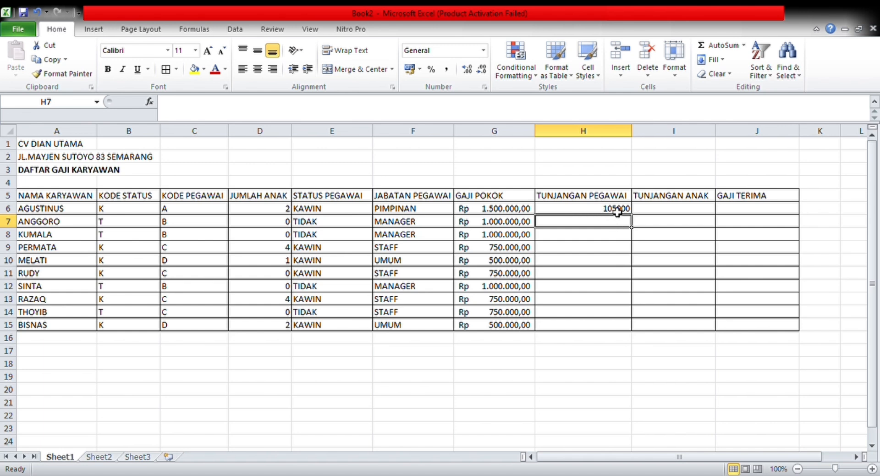
Copy the TUNJANGAN PEGAWAI formula from H6 down to H15 and apply the Accounting number format to the range
click(618, 211)
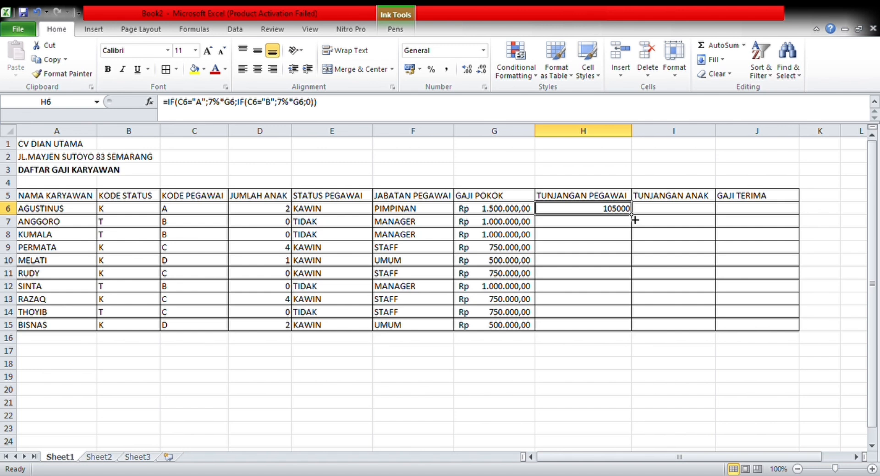
drag(632, 215, 637, 334)
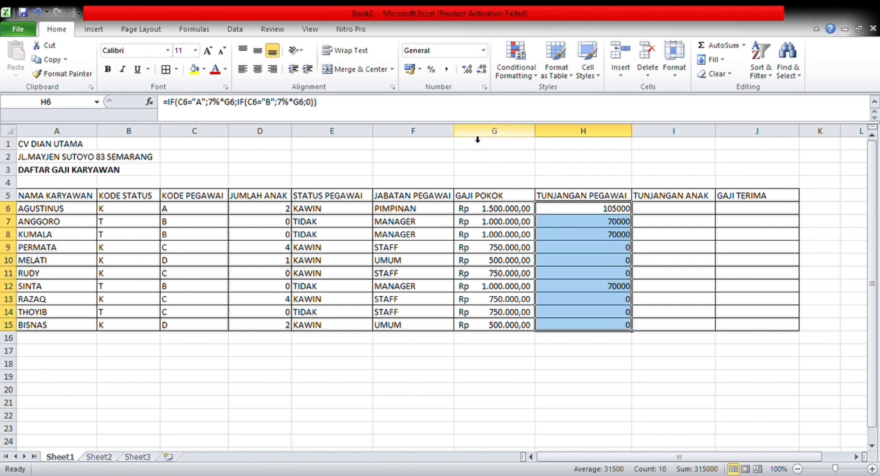
click(483, 51)
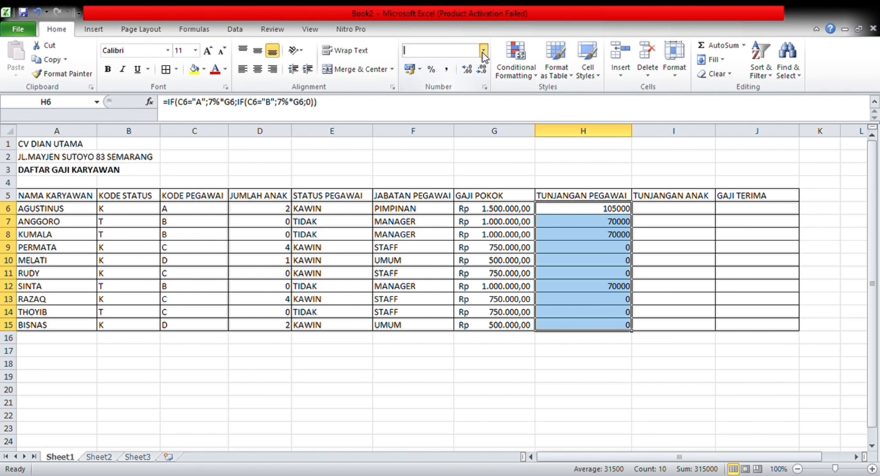
click(447, 151)
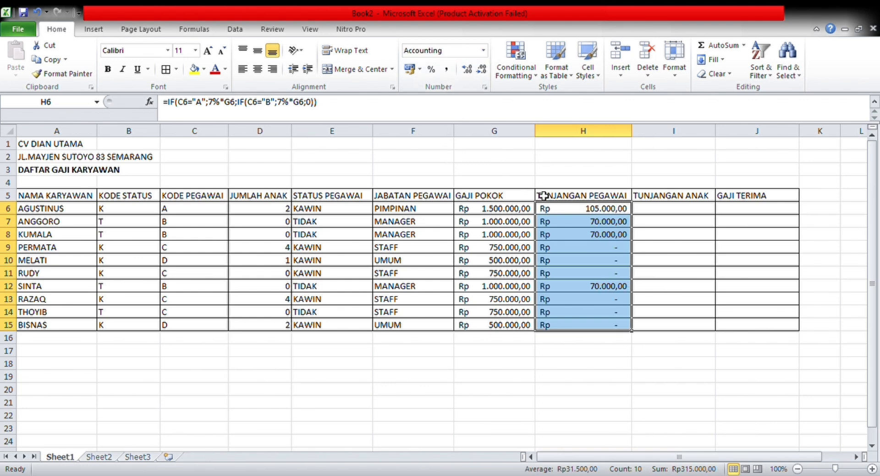
Begin the TUNJANGAN ANAK formula in cell I6 with =IF(D6<=2;
click(645, 213)
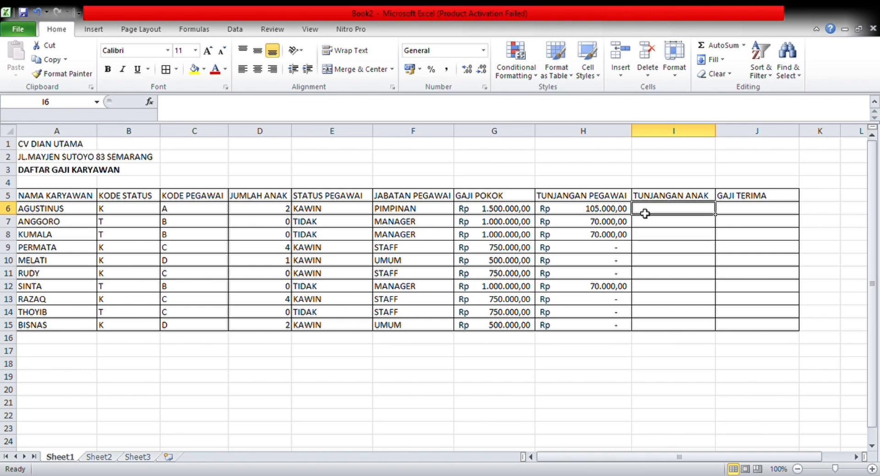
text(=IF)
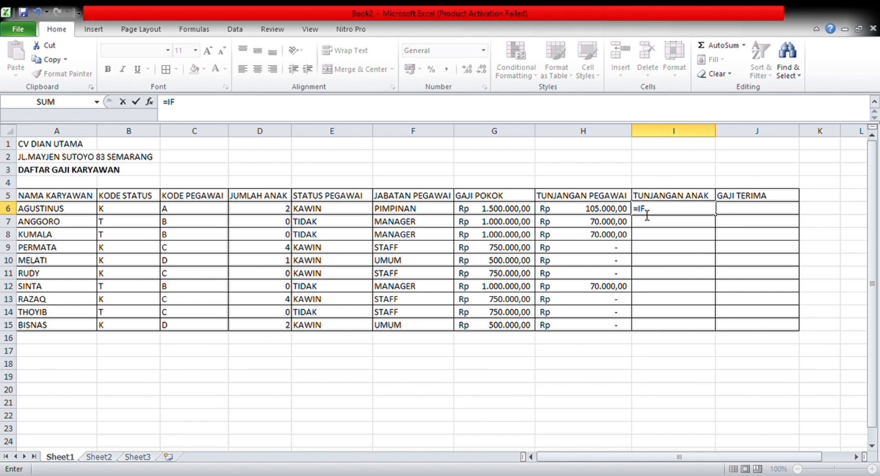
text(()
click(243, 209)
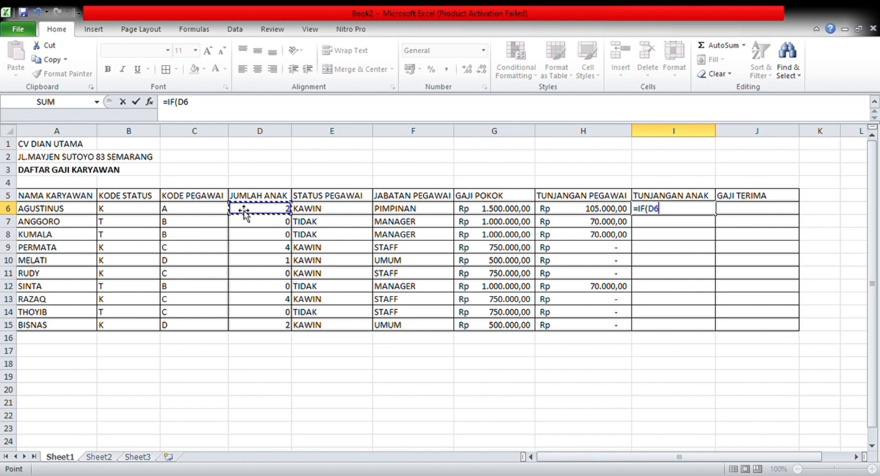
key(F8)
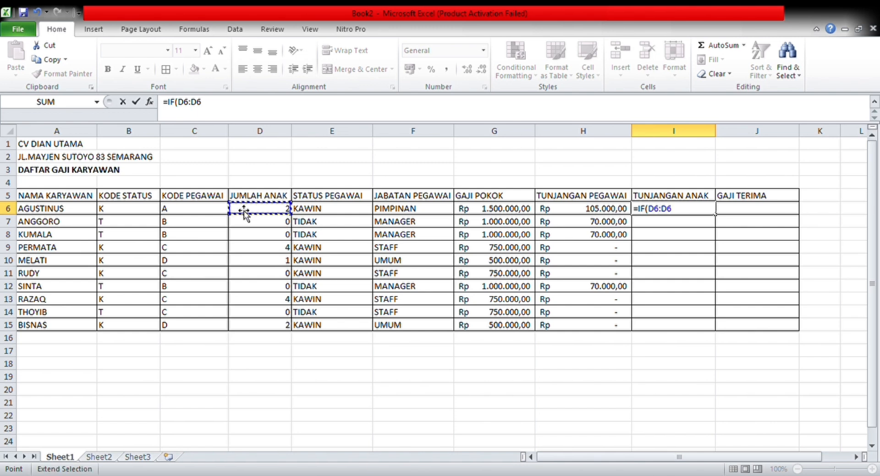
text(>)
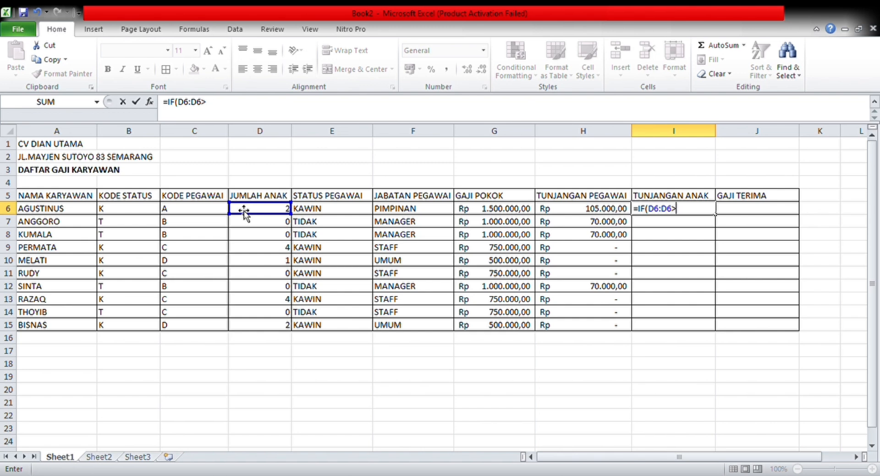
key(BackSpace)
key(BackSpace)
key(BackSpace)
key(BackSpace)
text(>)
key(BackSpace)
text(<=2;)
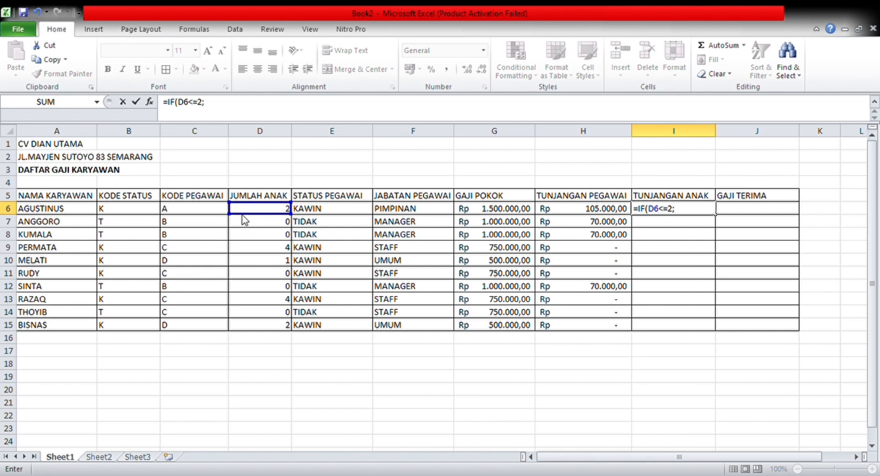
Complete the I6 formula with D6*G6*5%;2*G6*5%) and confirm it
click(250, 212)
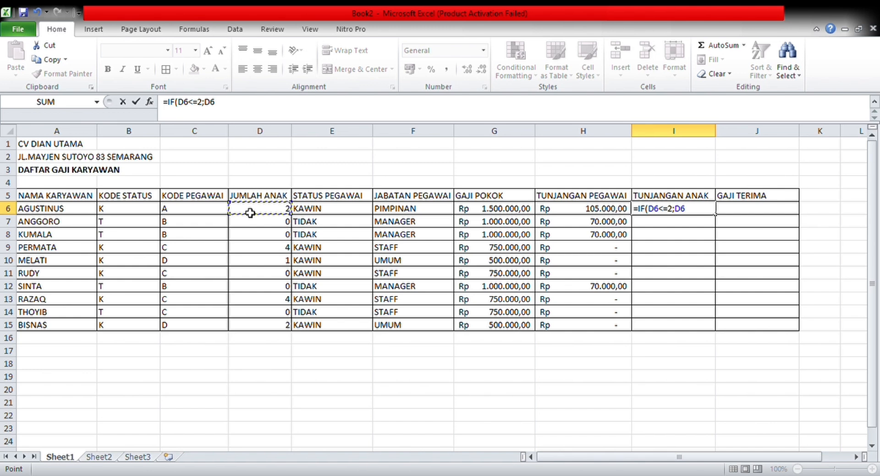
text(*G6)
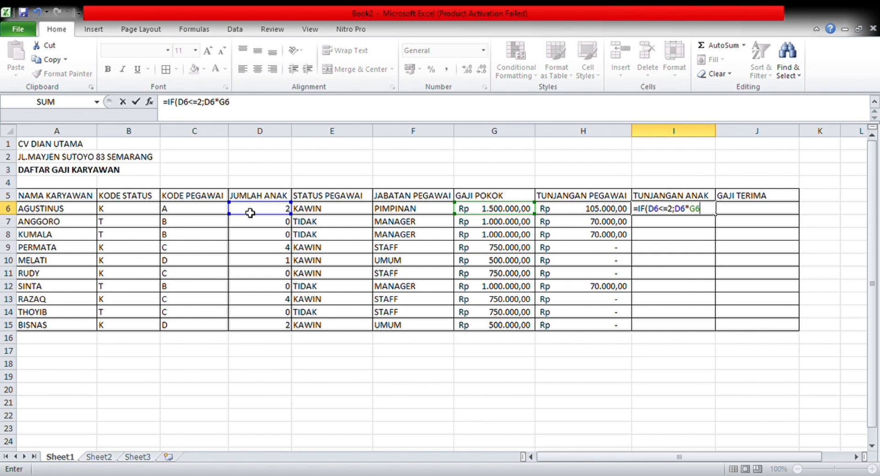
text(*)
text(5%;2)
text(*)
click(510, 213)
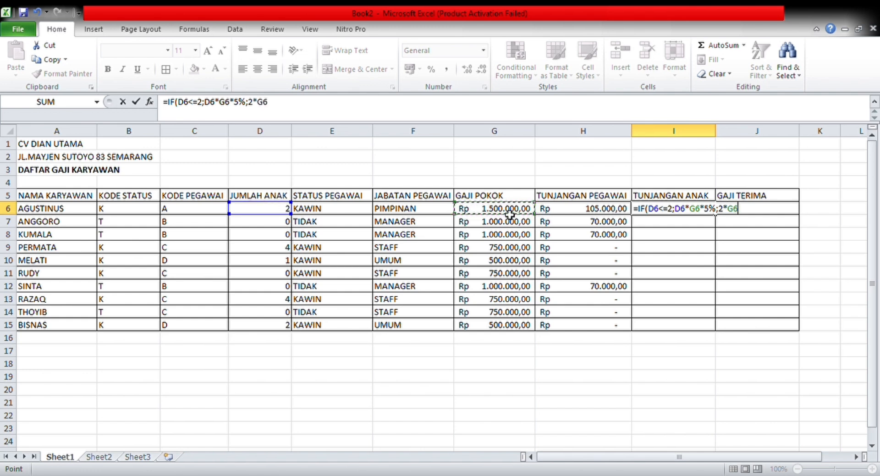
text(*5%)
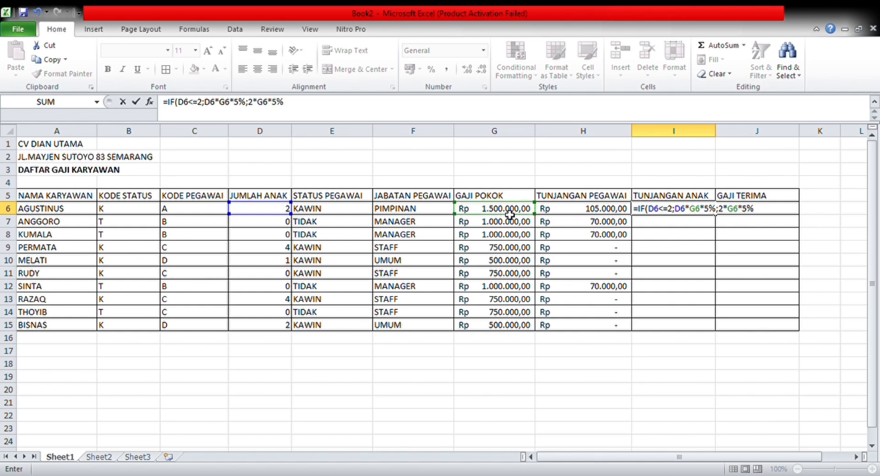
text())
key(Return)
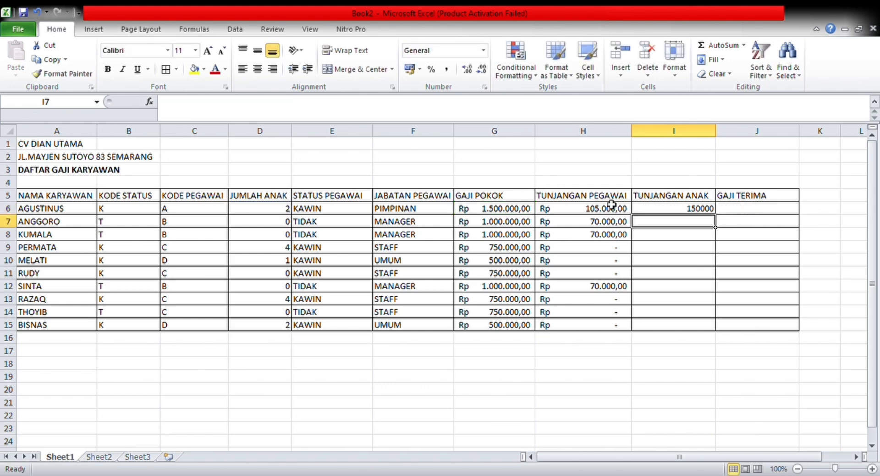
Copy the TUNJANGAN ANAK formula from I6 down to I15 and apply the Accounting number format to the range
click(670, 213)
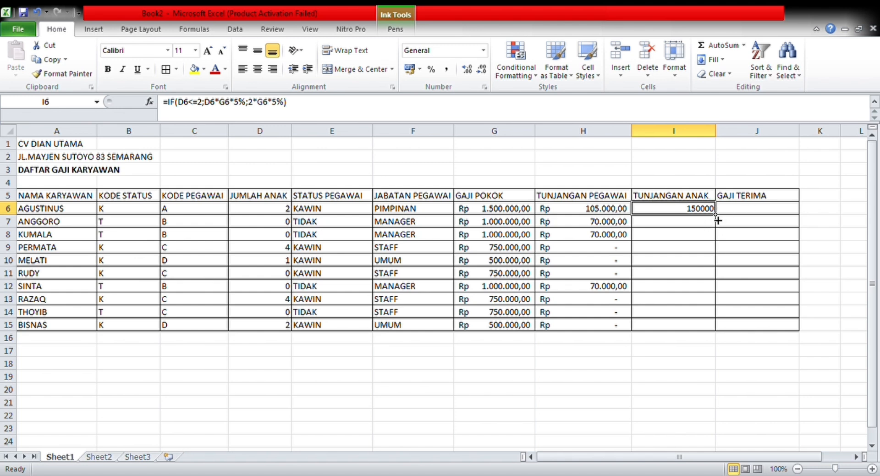
drag(718, 221, 718, 334)
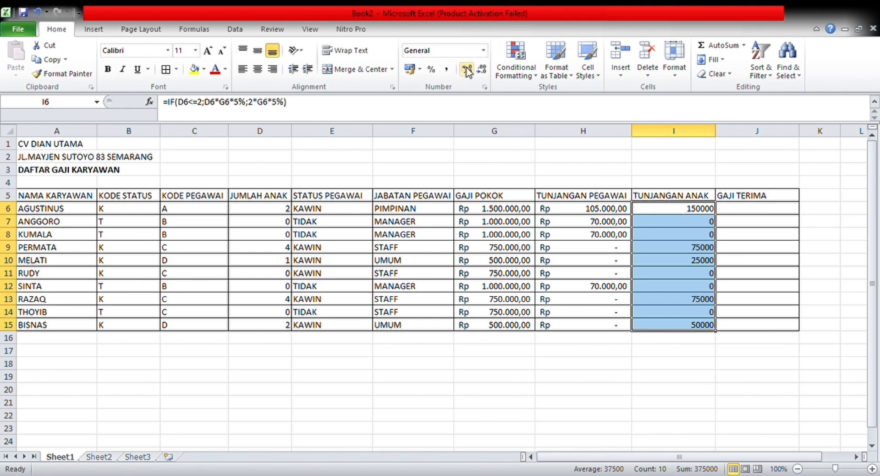
click(483, 52)
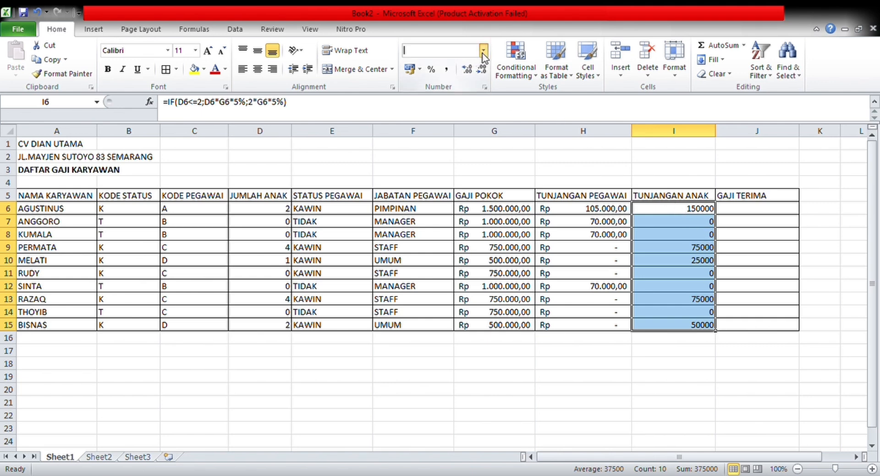
click(431, 159)
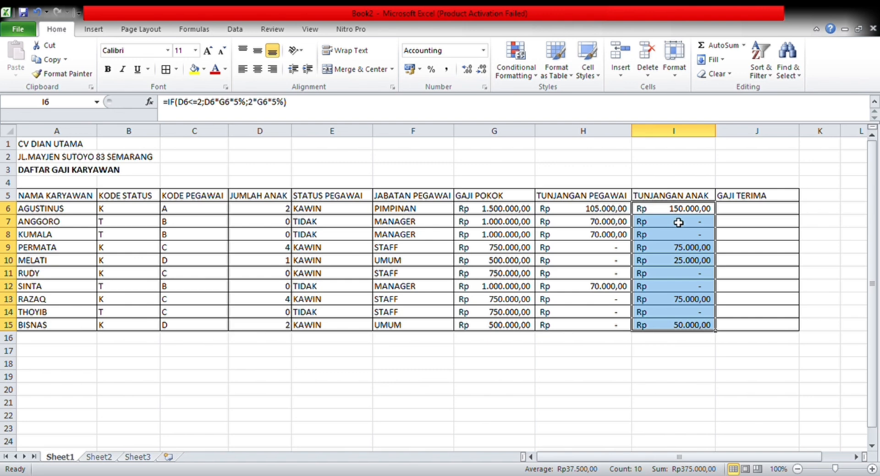
Enter the formula =SUM(G6;H6;I6) in cell J6 under GAJI TERIMA
click(728, 212)
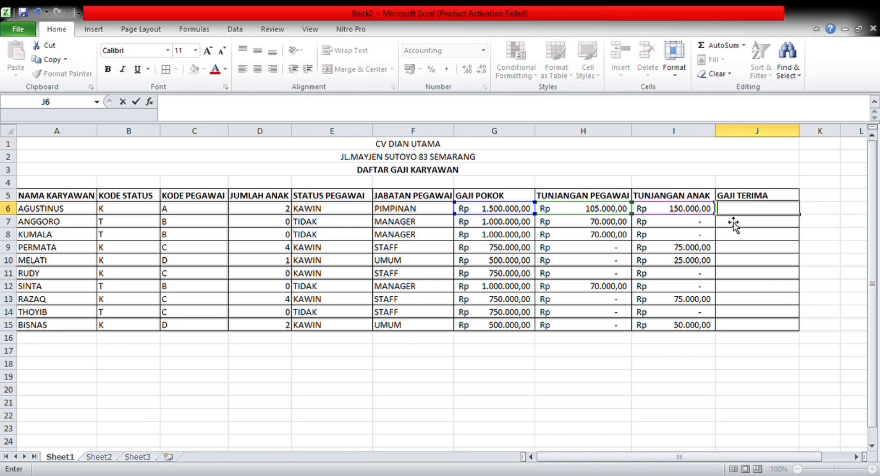
key(Escape)
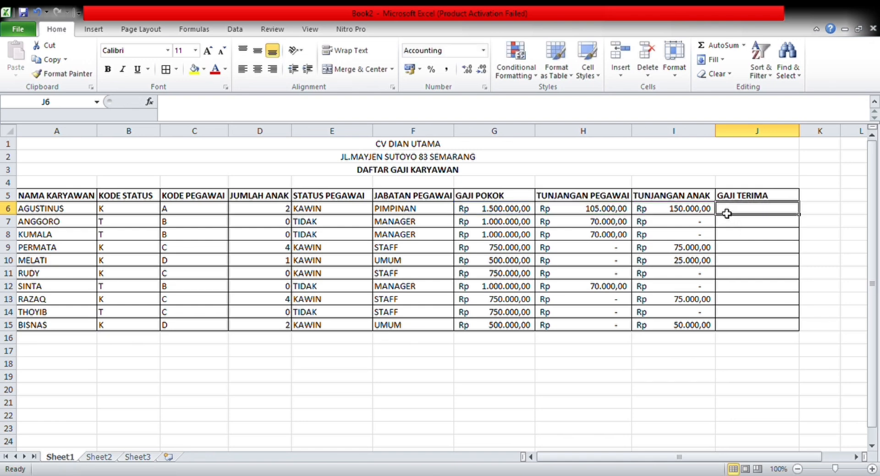
text(=)
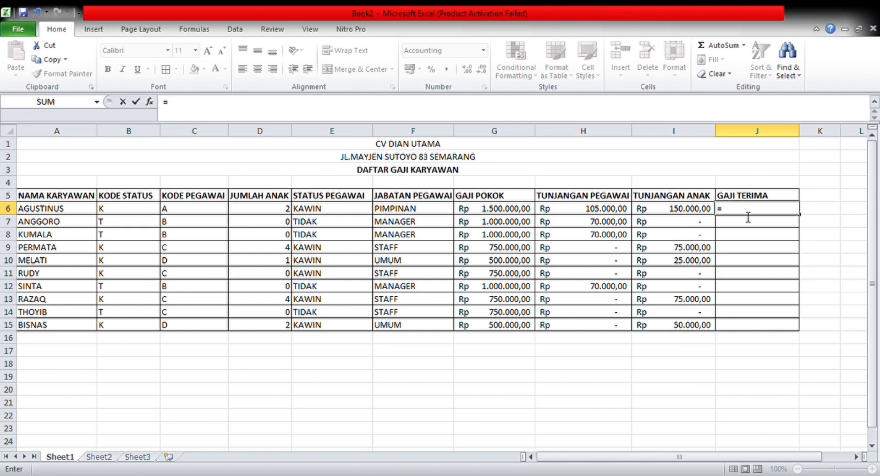
text(()
key(BackSpace)
text(SUM()
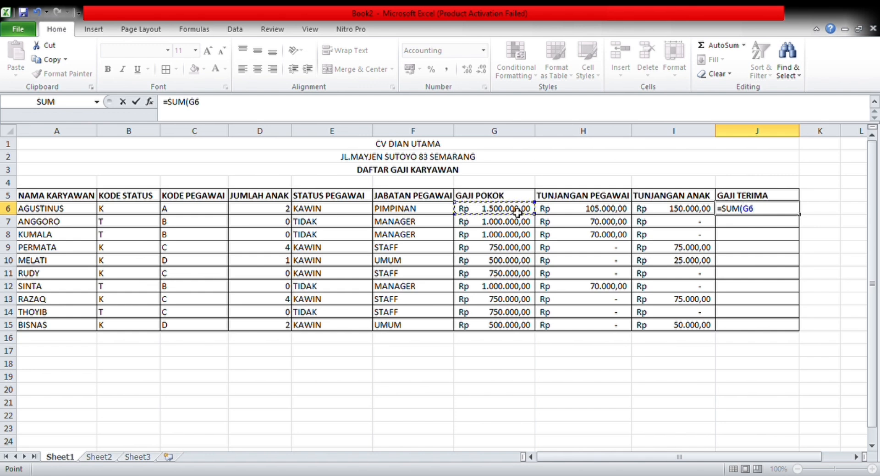
text(;)
click(557, 218)
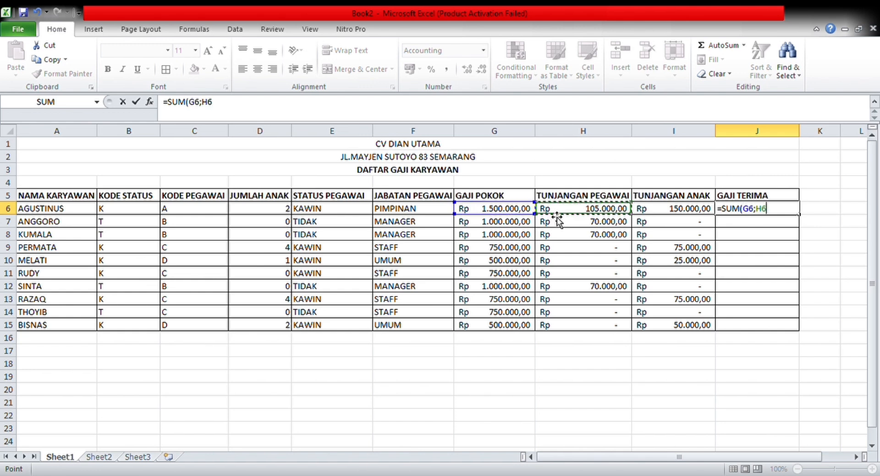
text(;)
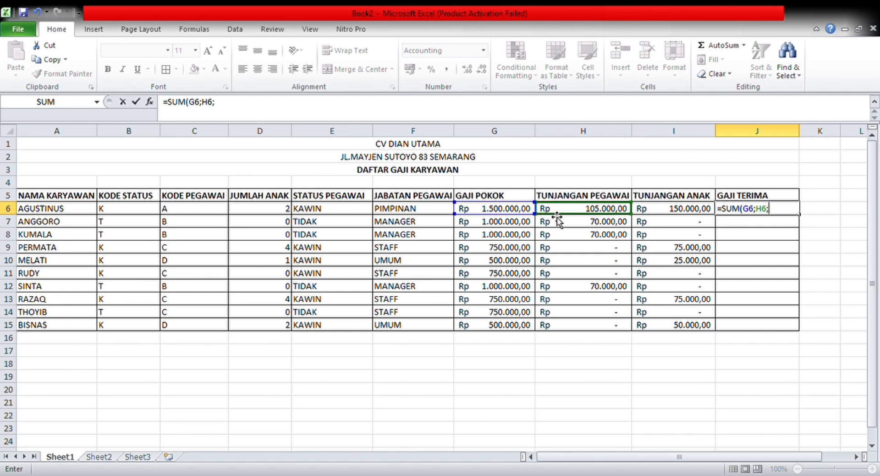
click(657, 210)
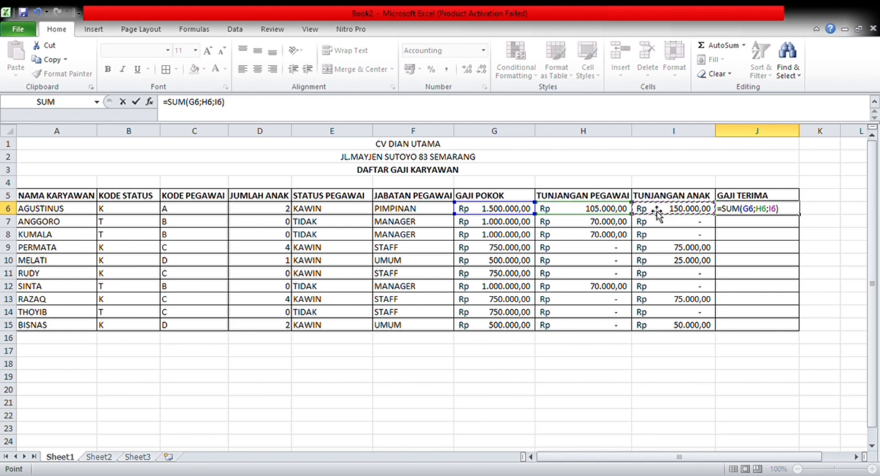
text())
key(Return)
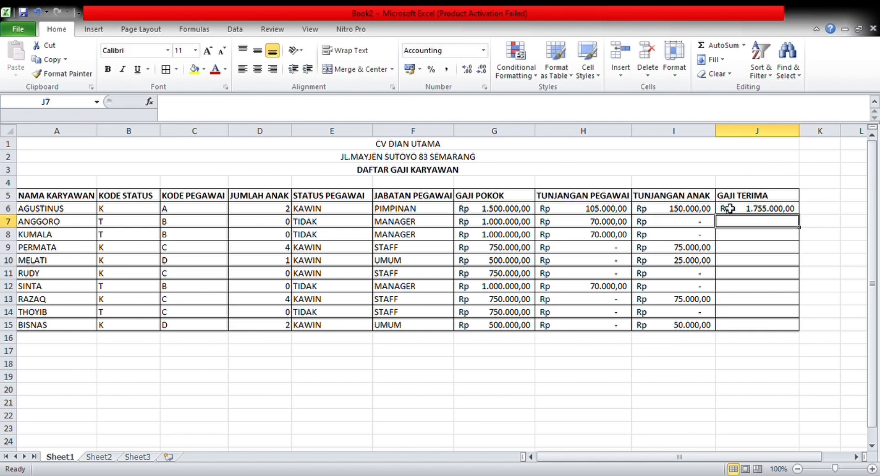
Copy the GAJI TERIMA formula from J6 down to J15
click(795, 210)
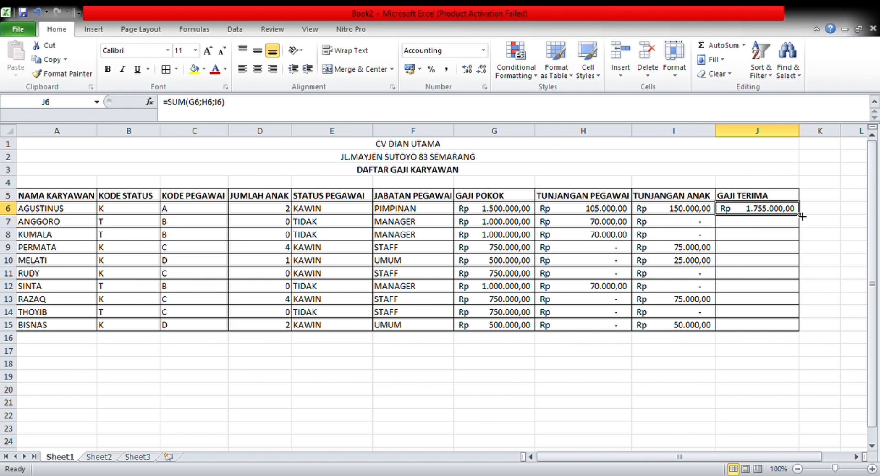
drag(799, 214, 801, 341)
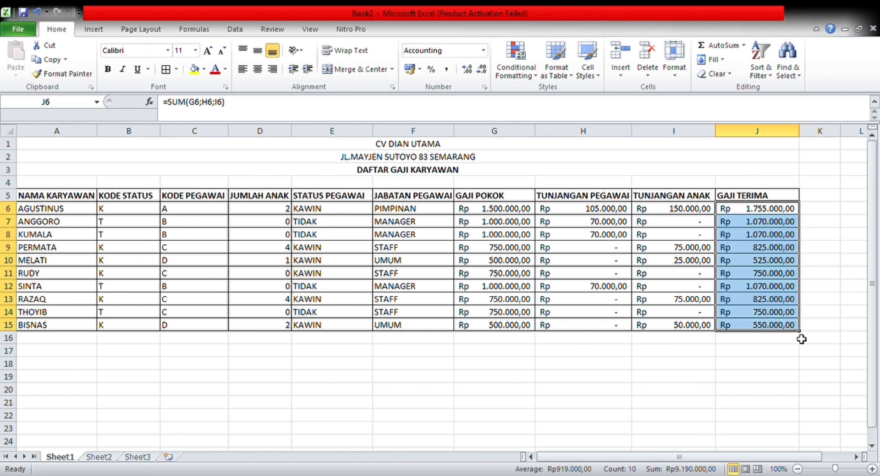
click(818, 275)
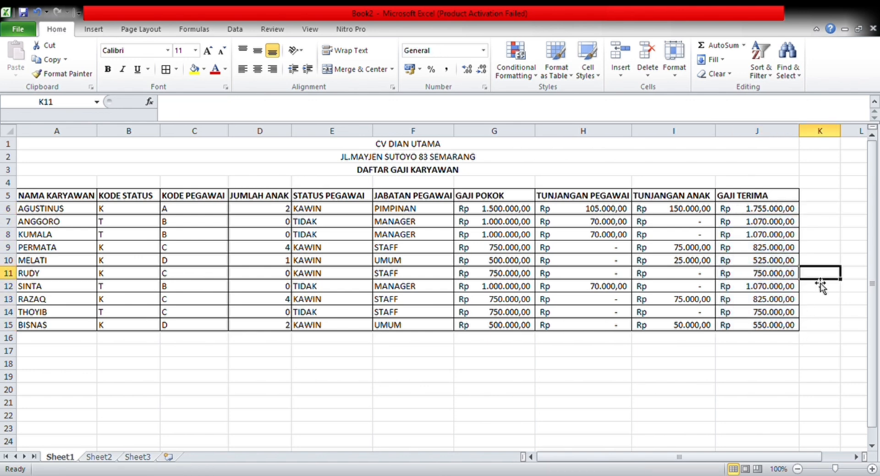
click(769, 350)
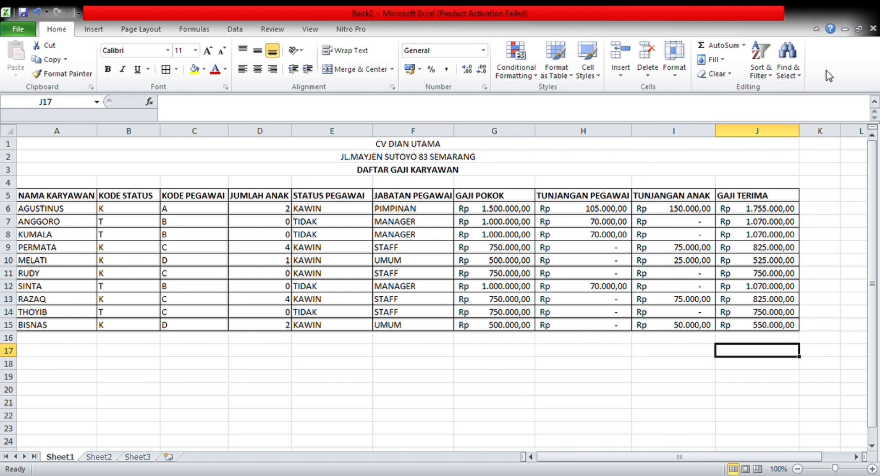
Merge and center each of the three title rows, 1 to 3, across columns A to J
key(ctrl+z)
key(ctrl+z)
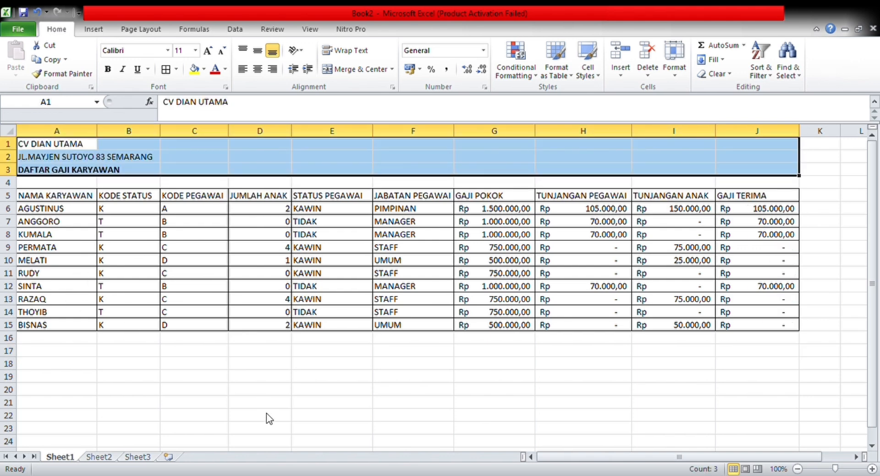
key(ctrl+y)
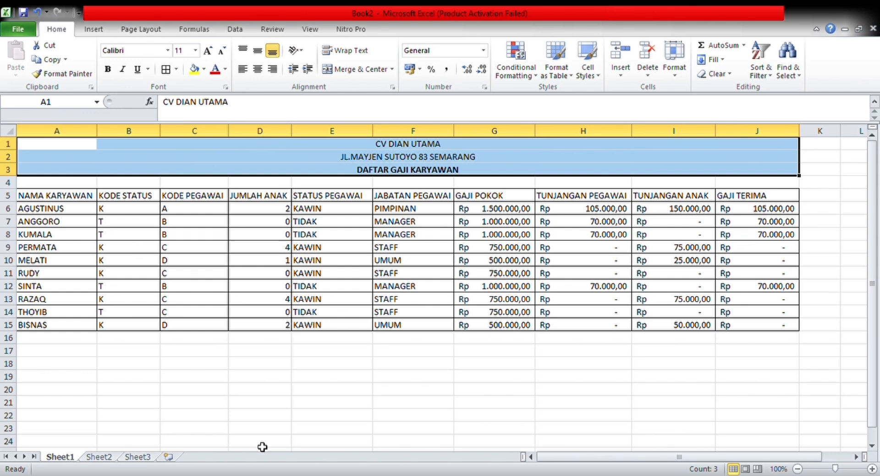
click(310, 418)
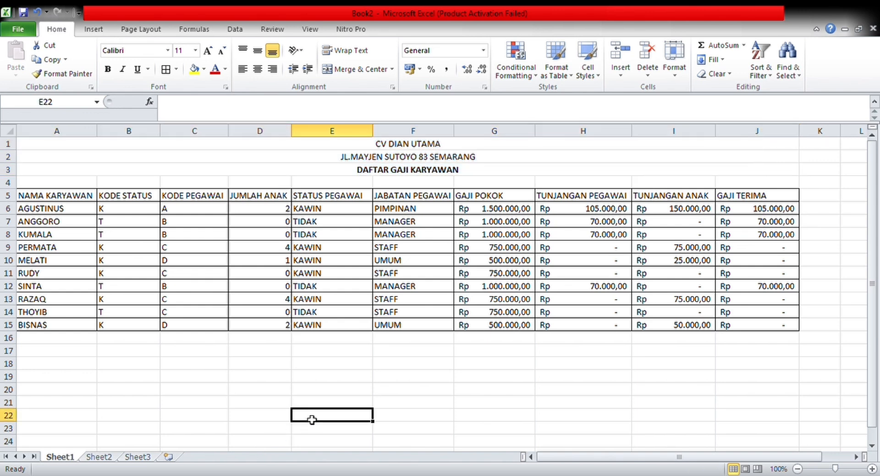
Make the table header row A5:J5 bold
click(28, 200)
key(shift+Right)
key(shift+Right)
key(shift+Right)
key(shift+Right)
key(shift+Right)
key(shift+Right)
key(shift+Right)
key(shift+Right)
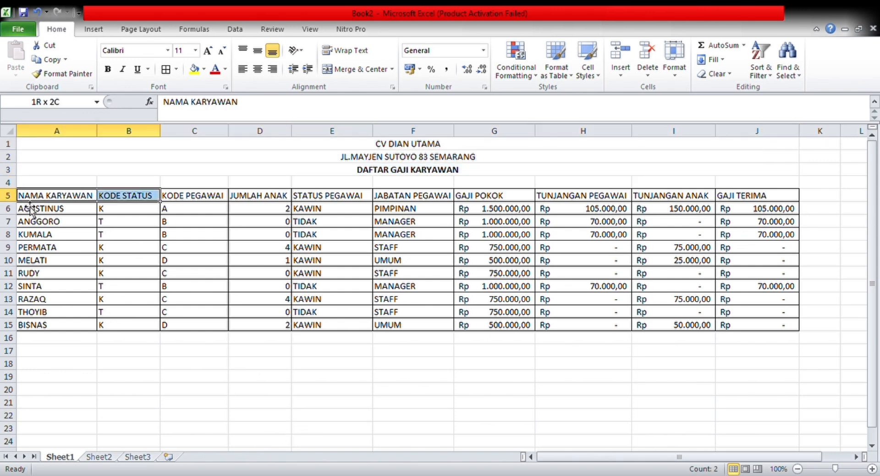
key(shift+Right)
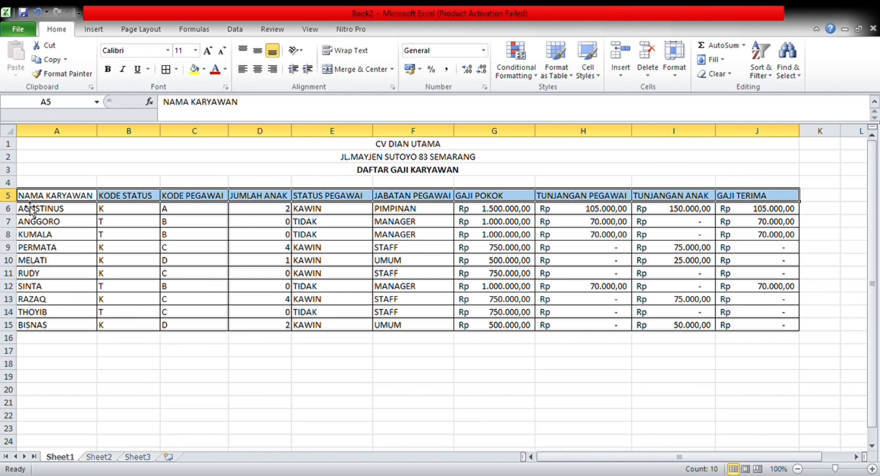
click(107, 69)
click(198, 428)
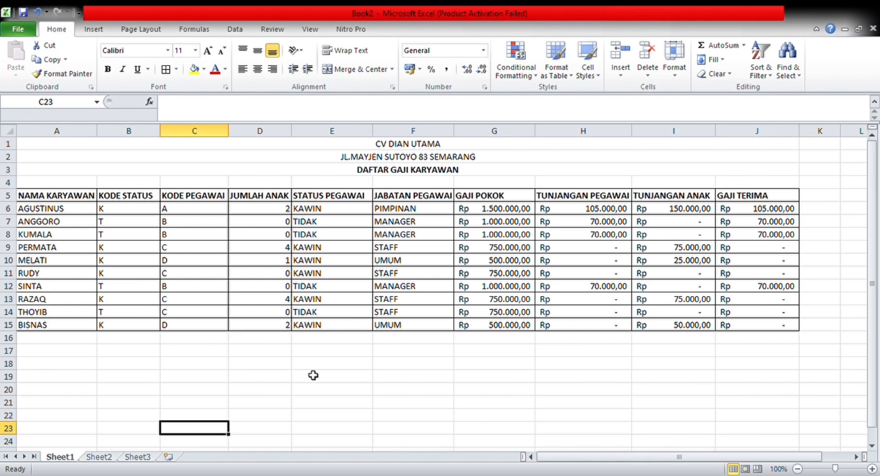
click(335, 370)
click(337, 389)
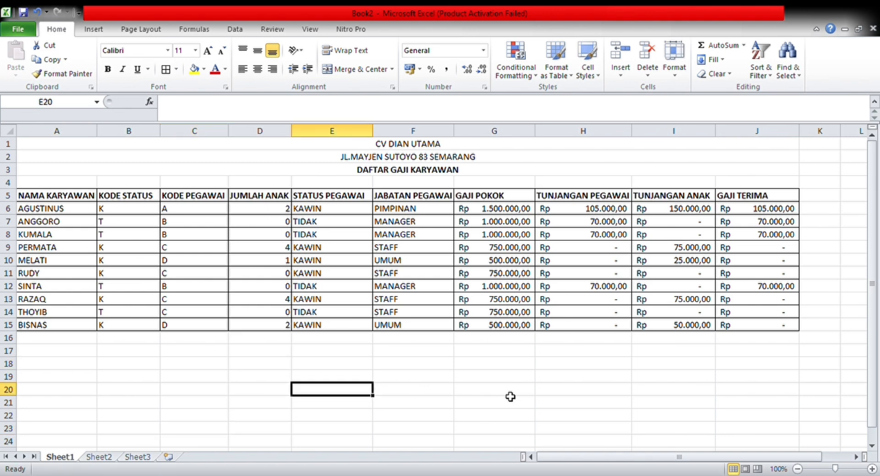
click(509, 395)
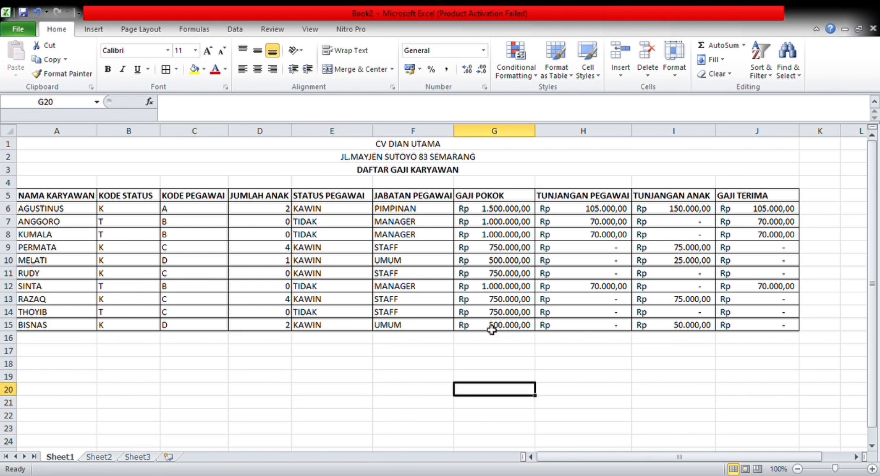